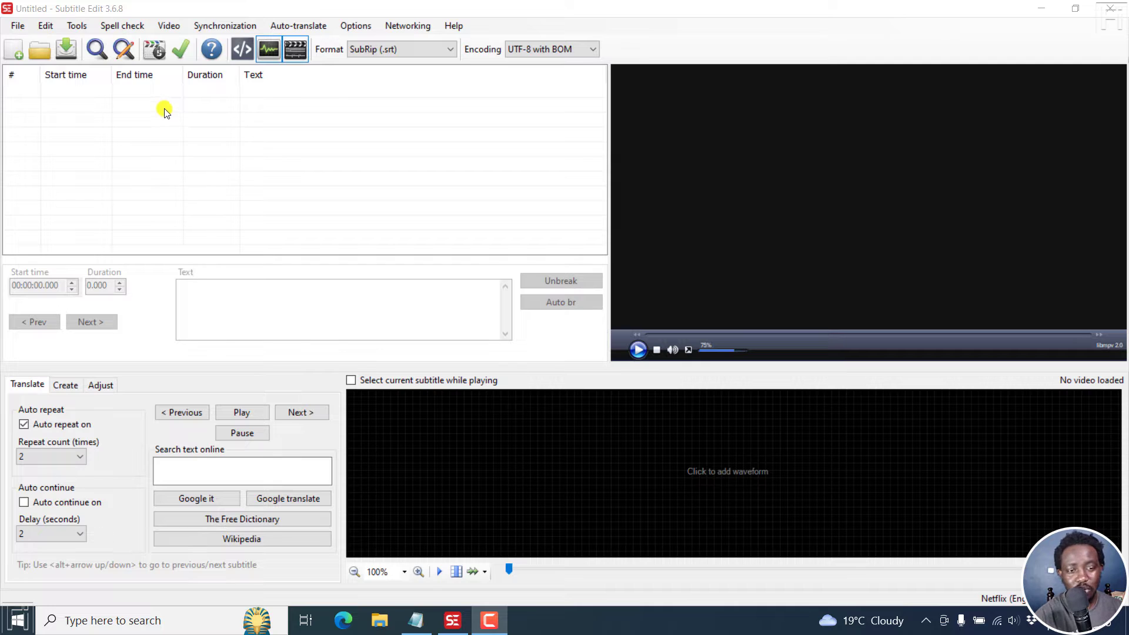
Step: Load the [UPDATE] YouTube subtitles tutorial mp4 video with its waveform
{"action": "left_click", "coordinate": [175, 27]}
{"action": "left_click", "coordinate": [192, 41]}
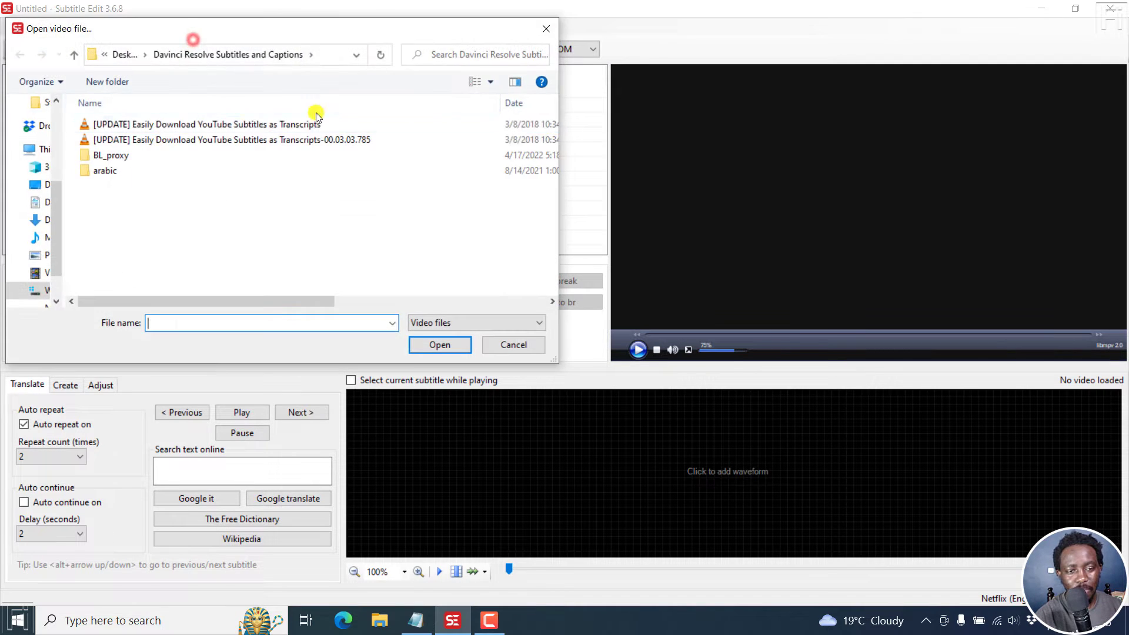
{"action": "left_click", "coordinate": [292, 124]}
{"action": "left_click", "coordinate": [440, 345]}
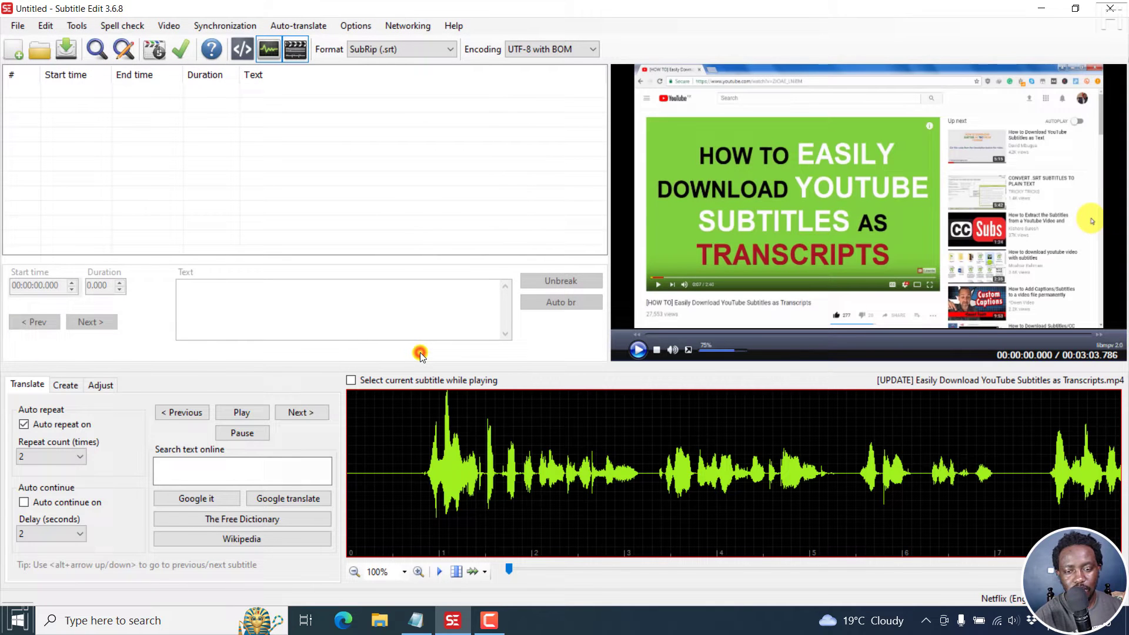
Step: Open the subtitle file 'Easily Download YouTube Subtitles as Transcripts.srt'
{"action": "left_click", "coordinate": [14, 27]}
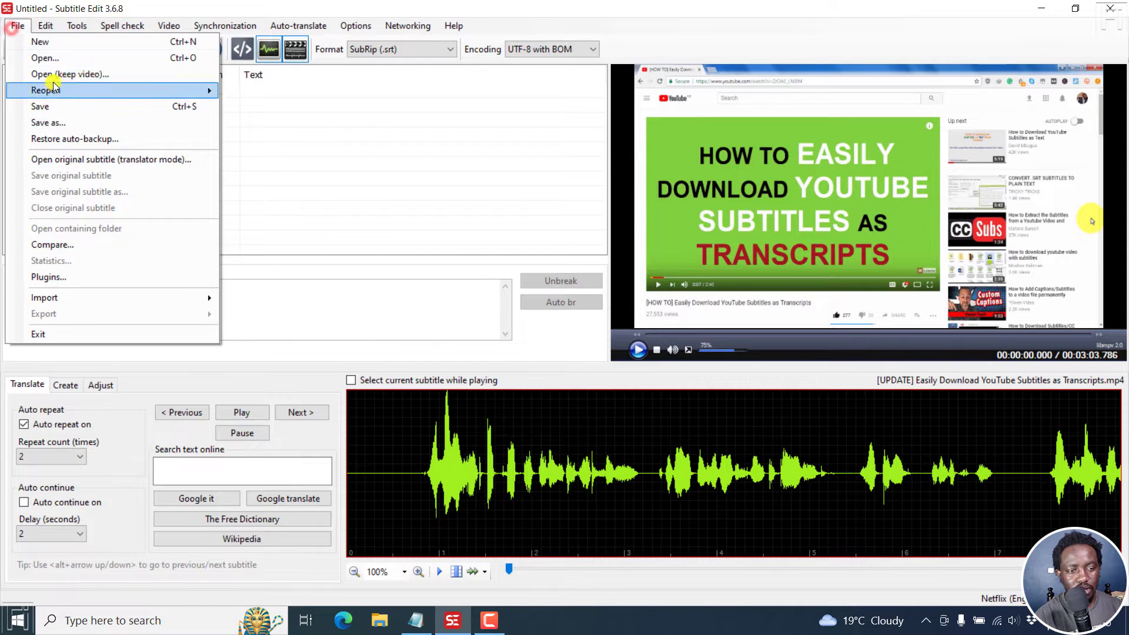
{"action": "left_click", "coordinate": [44, 58]}
{"action": "scroll", "coordinate": [553, 185], "scroll_direction": "down", "scroll_amount": 5}
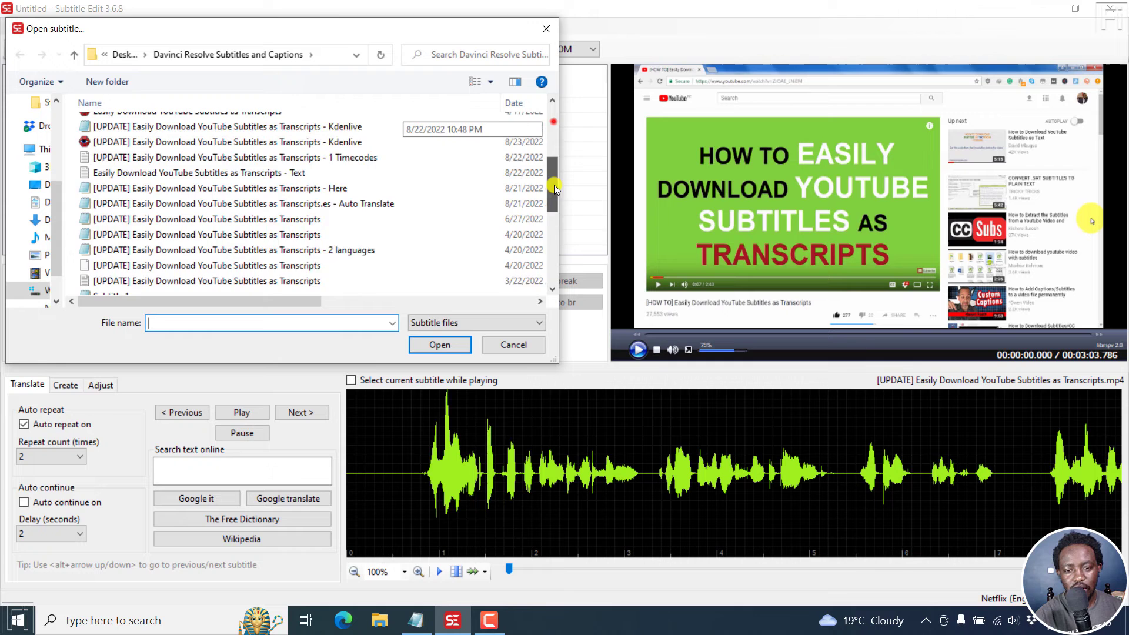
{"action": "scroll", "coordinate": [549, 219], "scroll_direction": "down", "scroll_amount": 3}
{"action": "left_click", "coordinate": [273, 173]}
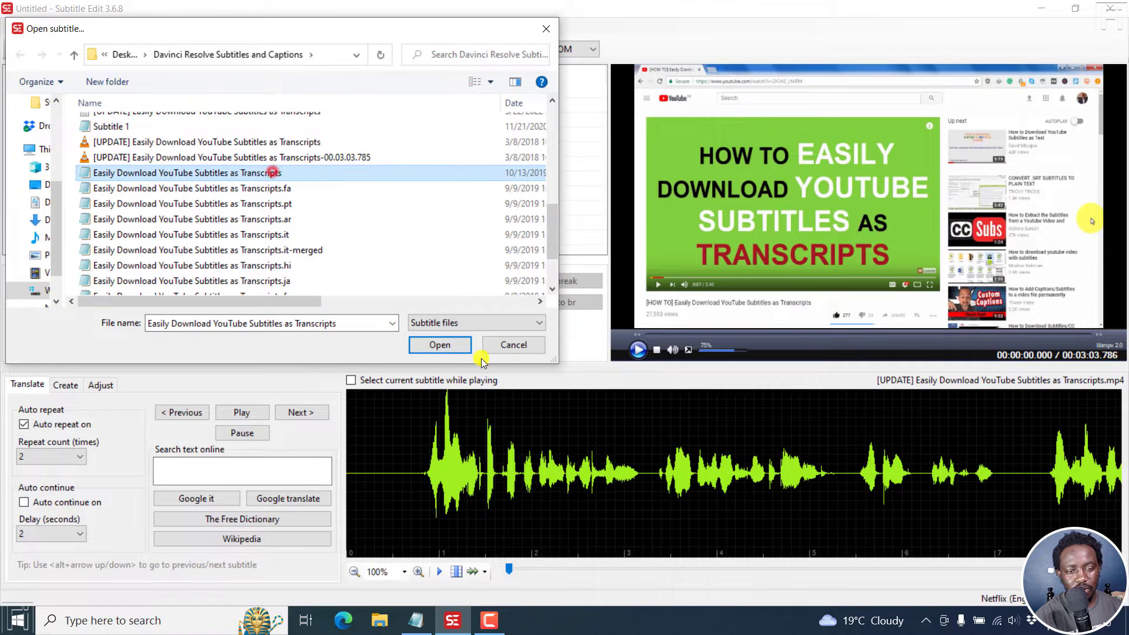
{"action": "left_click", "coordinate": [440, 345]}
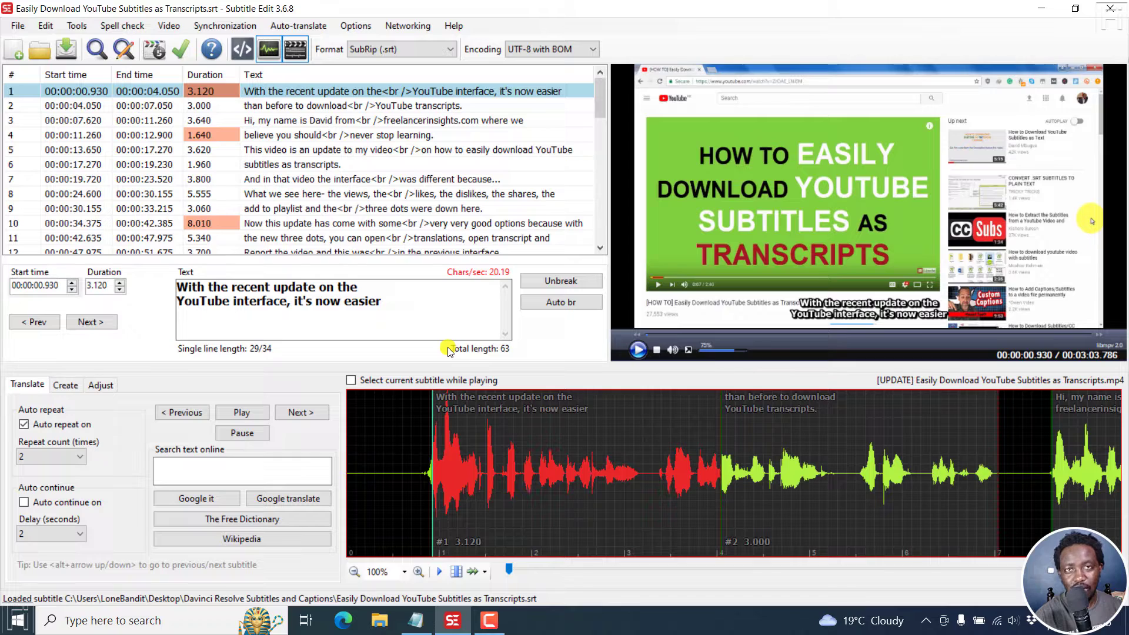
Step: Open the Plugins manager from the File menu to see downloadable plugins
{"action": "left_click", "coordinate": [18, 25]}
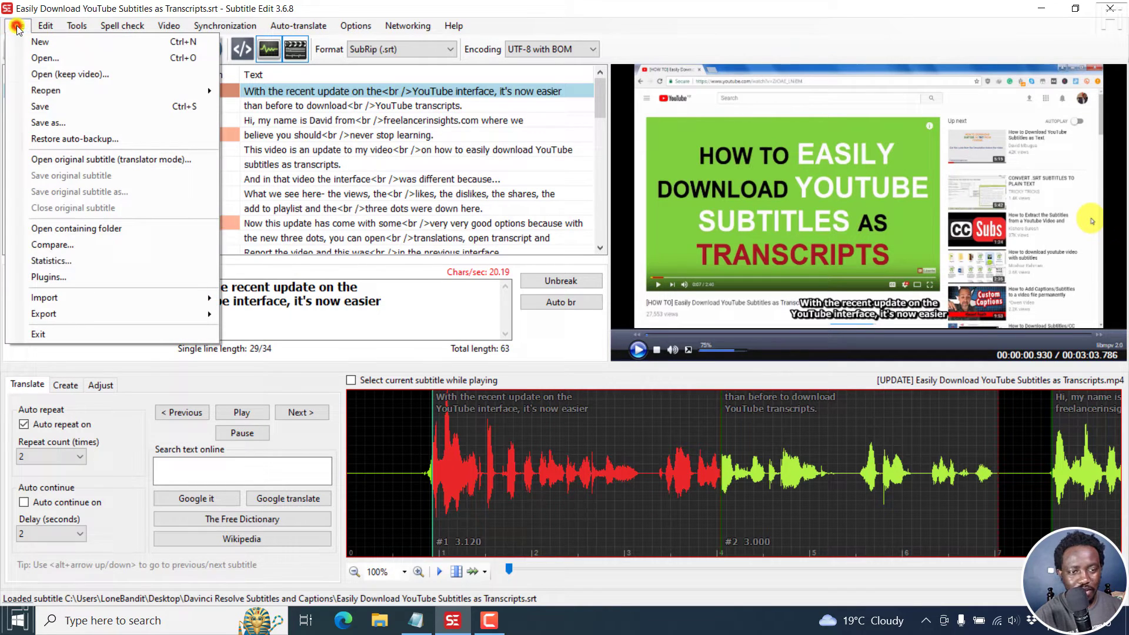
{"action": "left_click", "coordinate": [51, 277]}
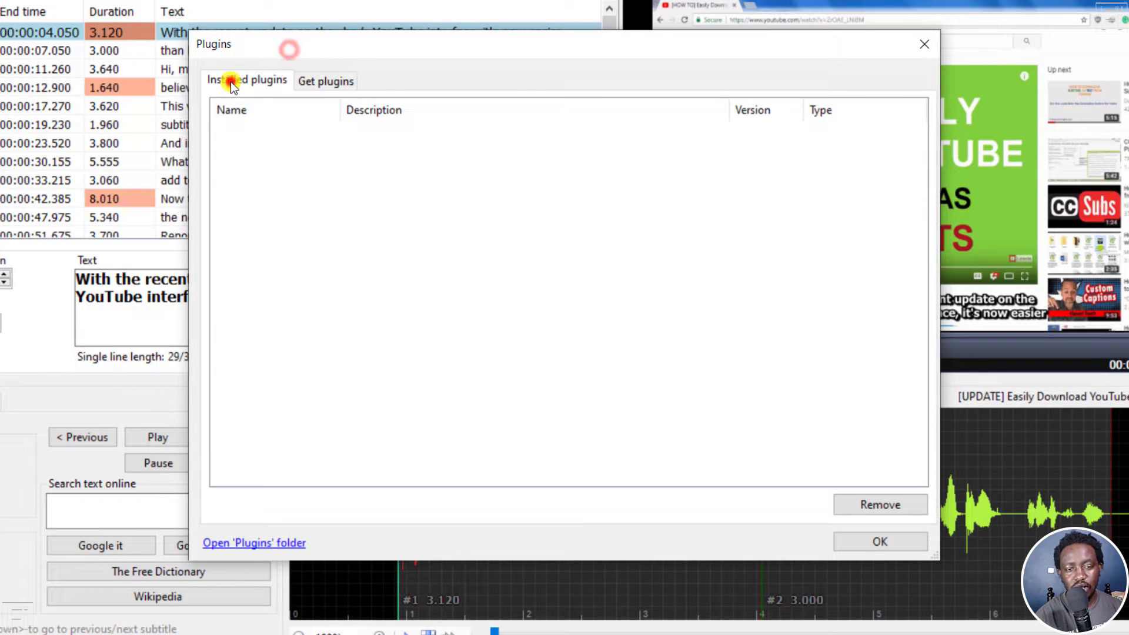
{"action": "left_click", "coordinate": [325, 80]}
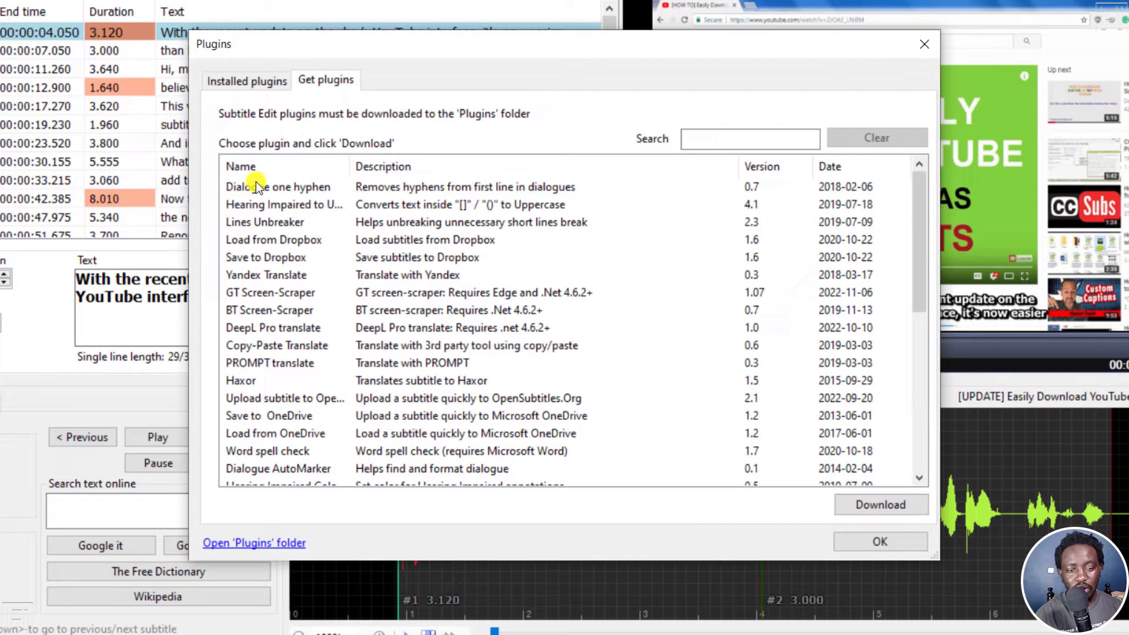
{"action": "left_click_drag", "start_coordinate": [351, 168], "coordinate": [477, 167]}
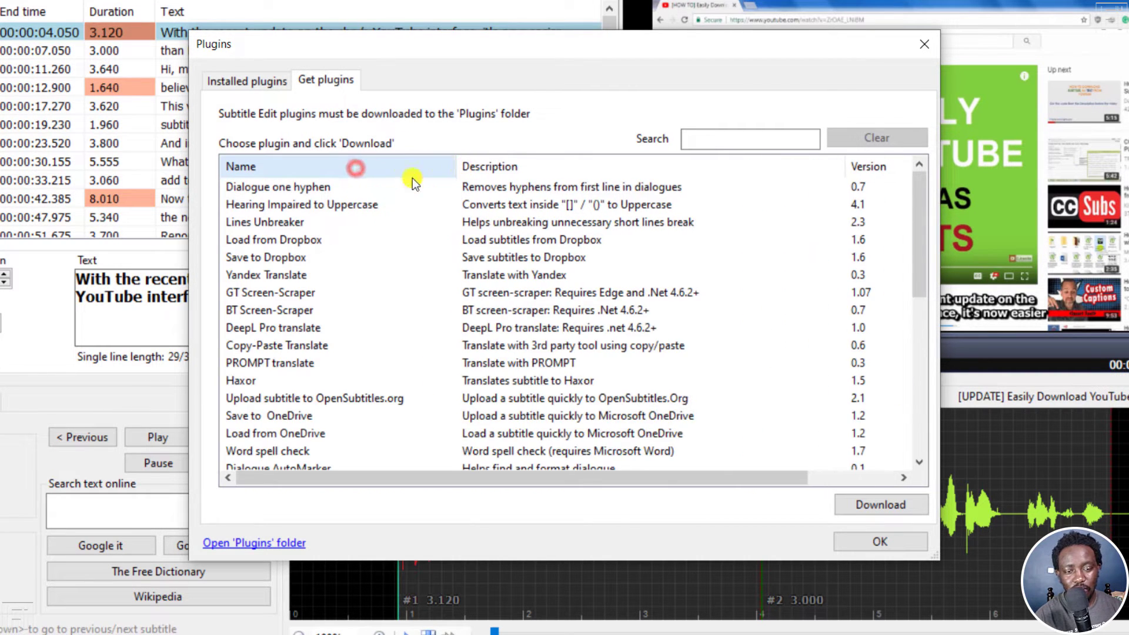
{"action": "left_click", "coordinate": [282, 188]}
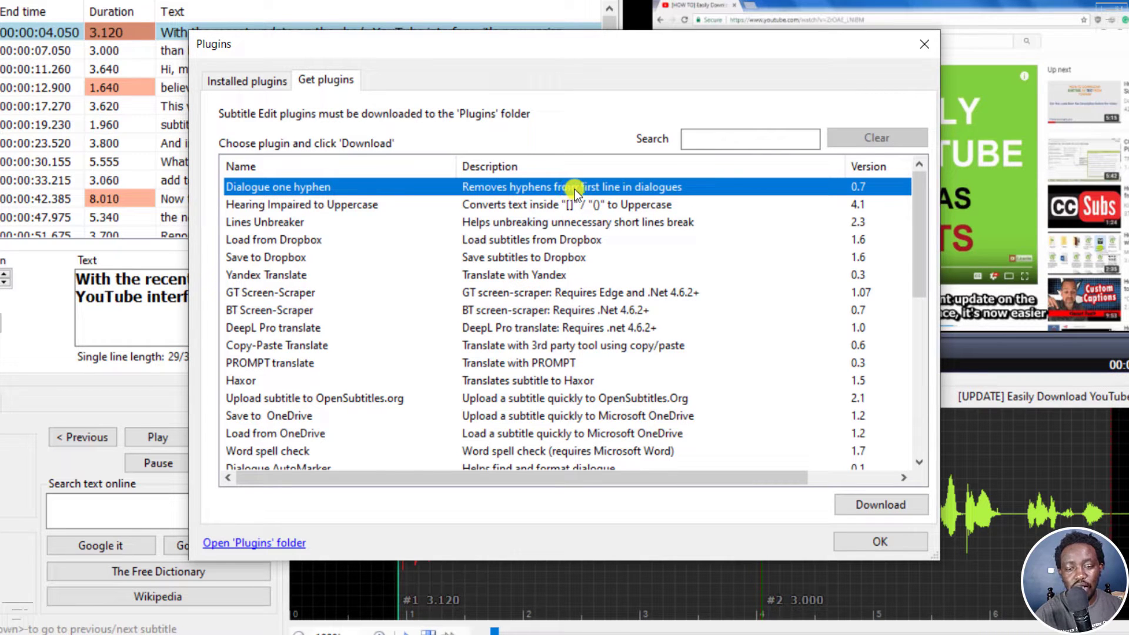
{"action": "left_click", "coordinate": [334, 206]}
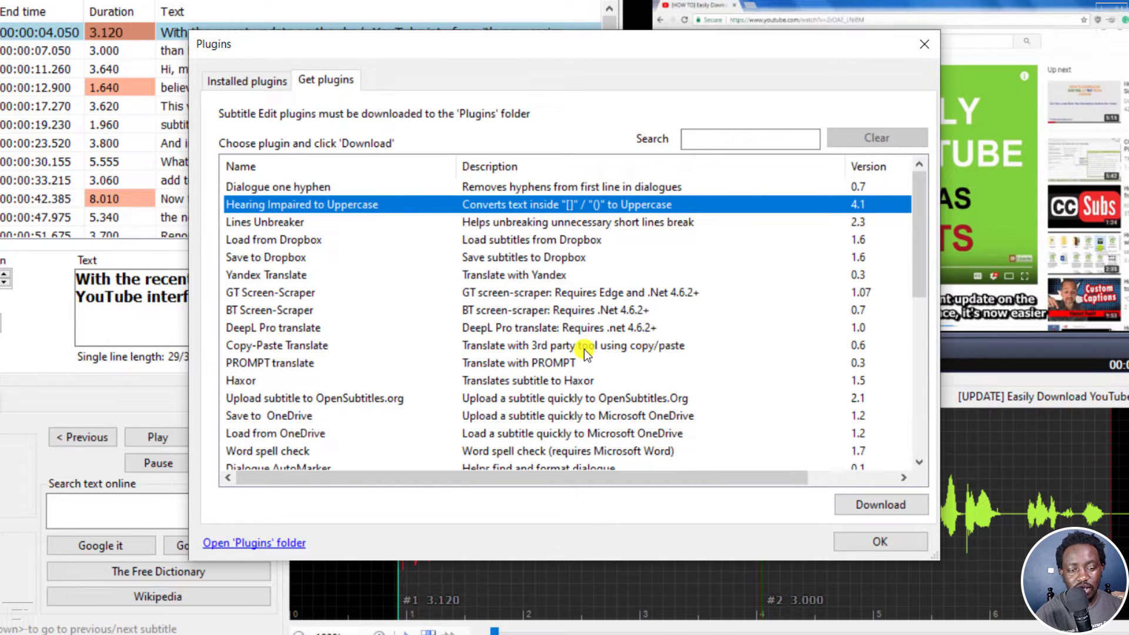
{"action": "left_click", "coordinate": [262, 234]}
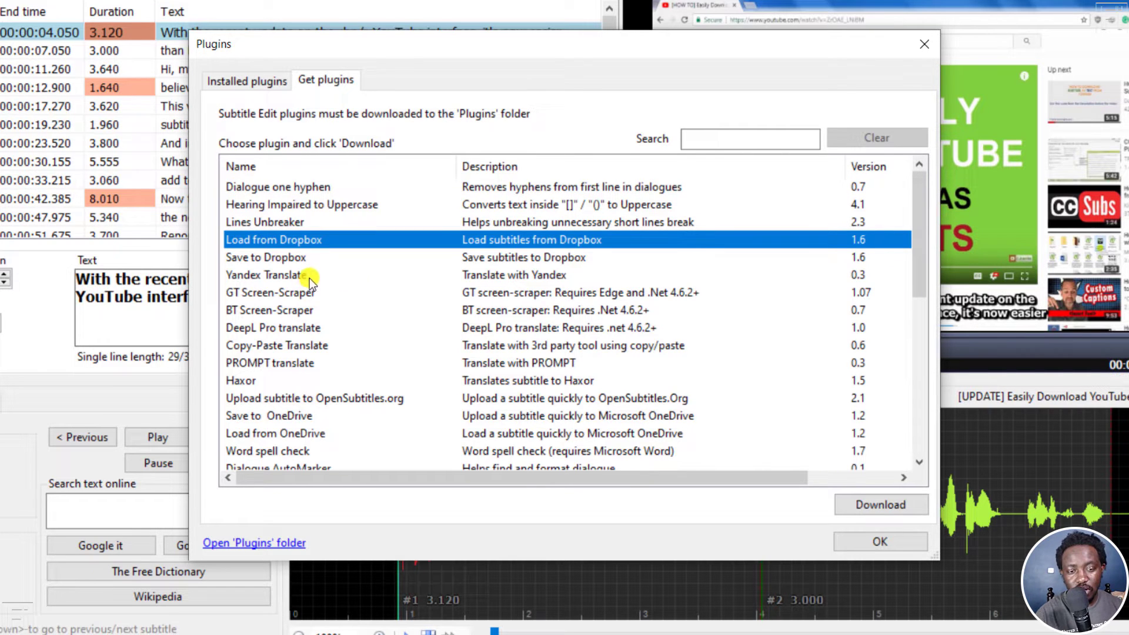
{"action": "left_click", "coordinate": [261, 257]}
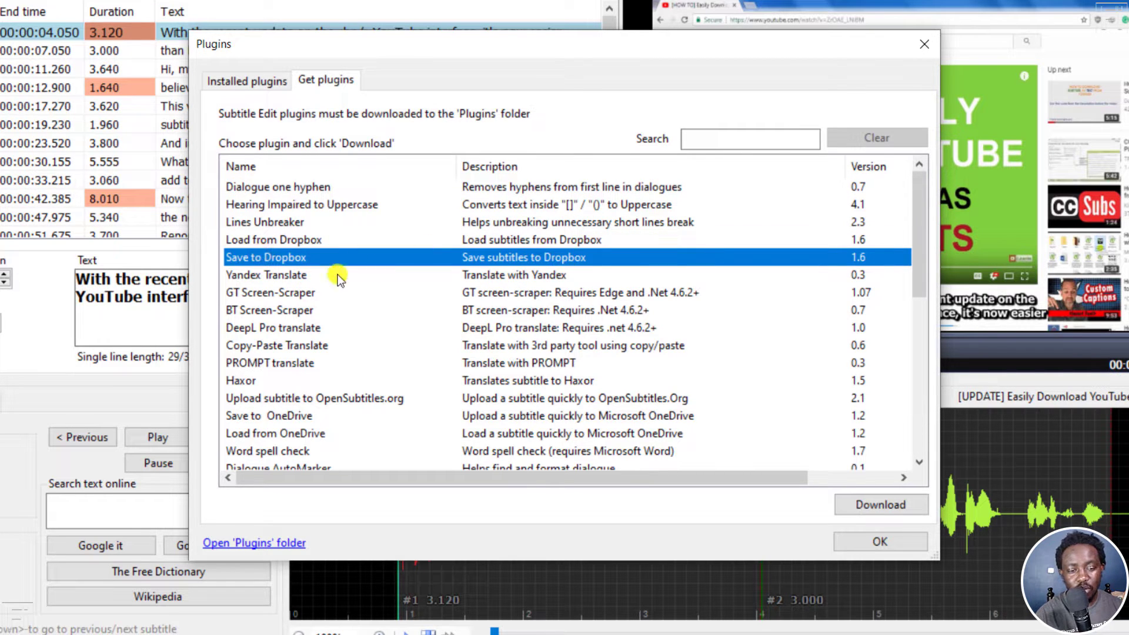
{"action": "left_click", "coordinate": [291, 275]}
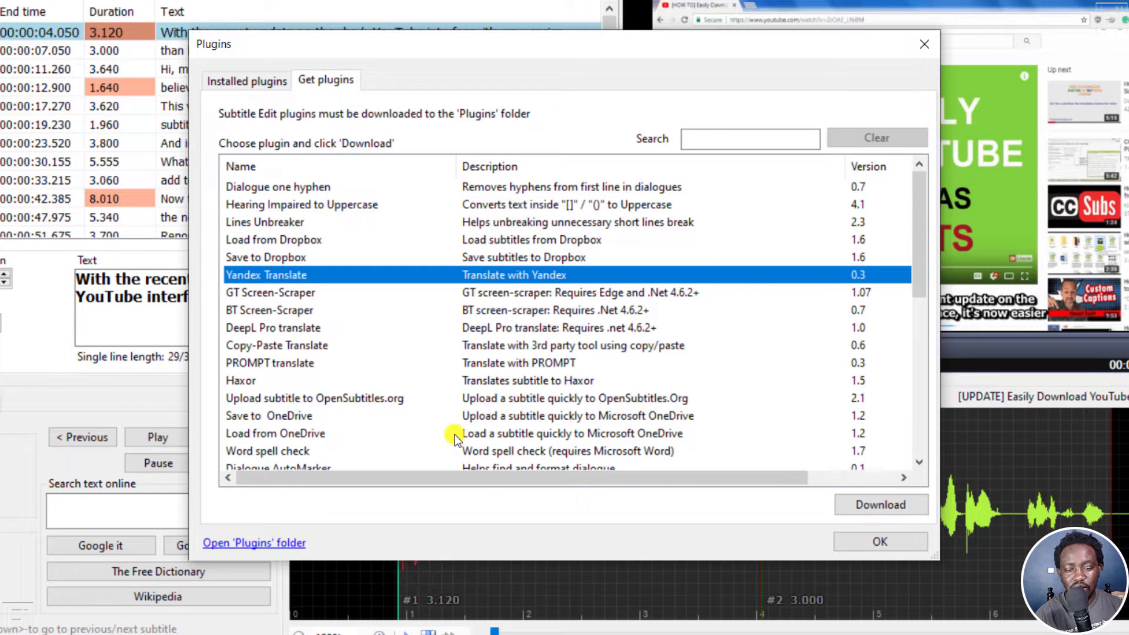
{"action": "left_click_drag", "start_coordinate": [917, 211], "coordinate": [920, 265]}
{"action": "left_click", "coordinate": [271, 311]}
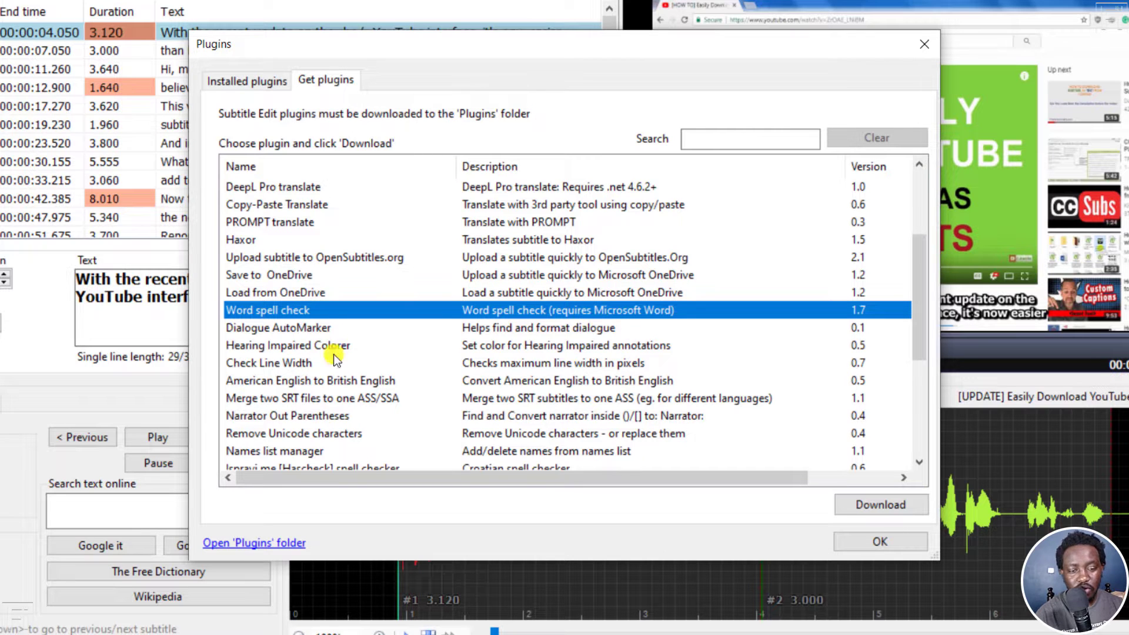
{"action": "left_click", "coordinate": [264, 328]}
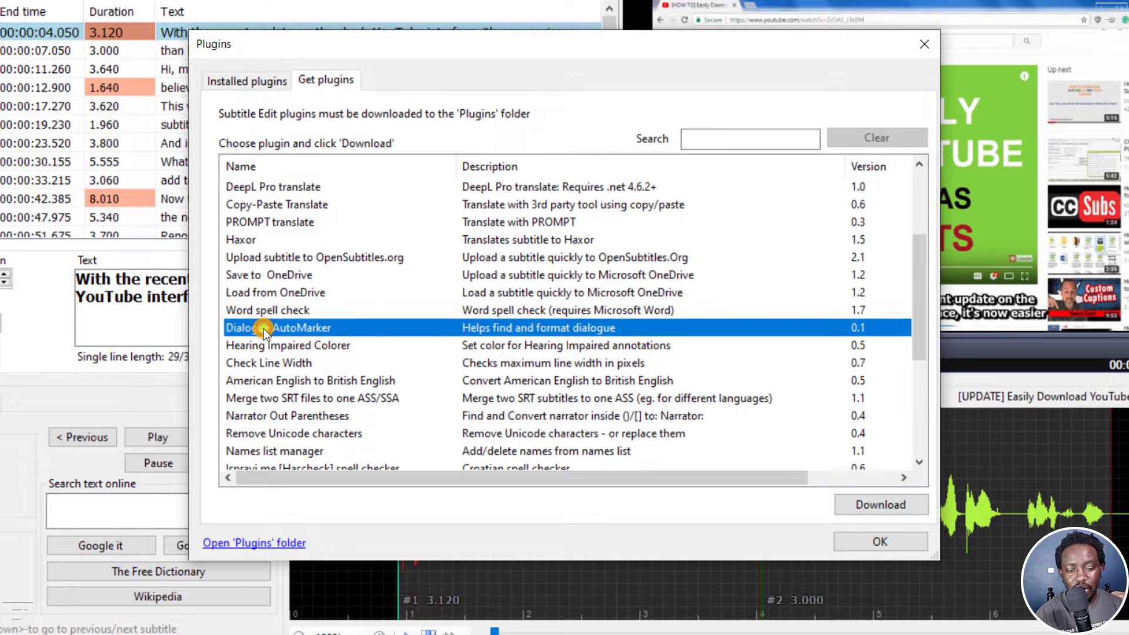
{"action": "left_click", "coordinate": [260, 348]}
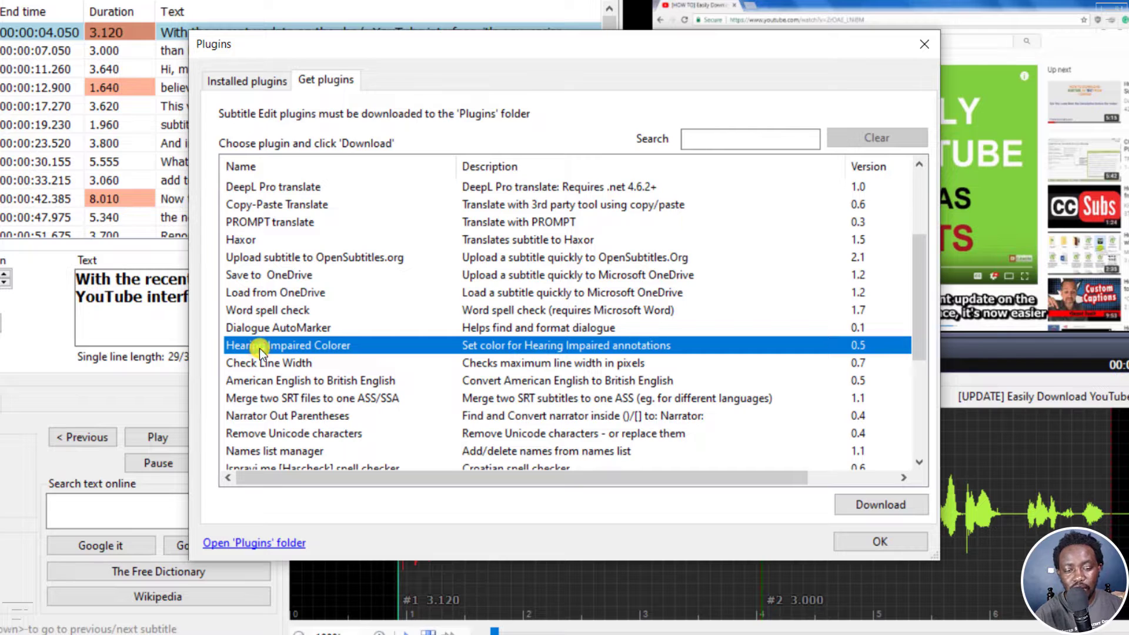
{"action": "left_click", "coordinate": [263, 363]}
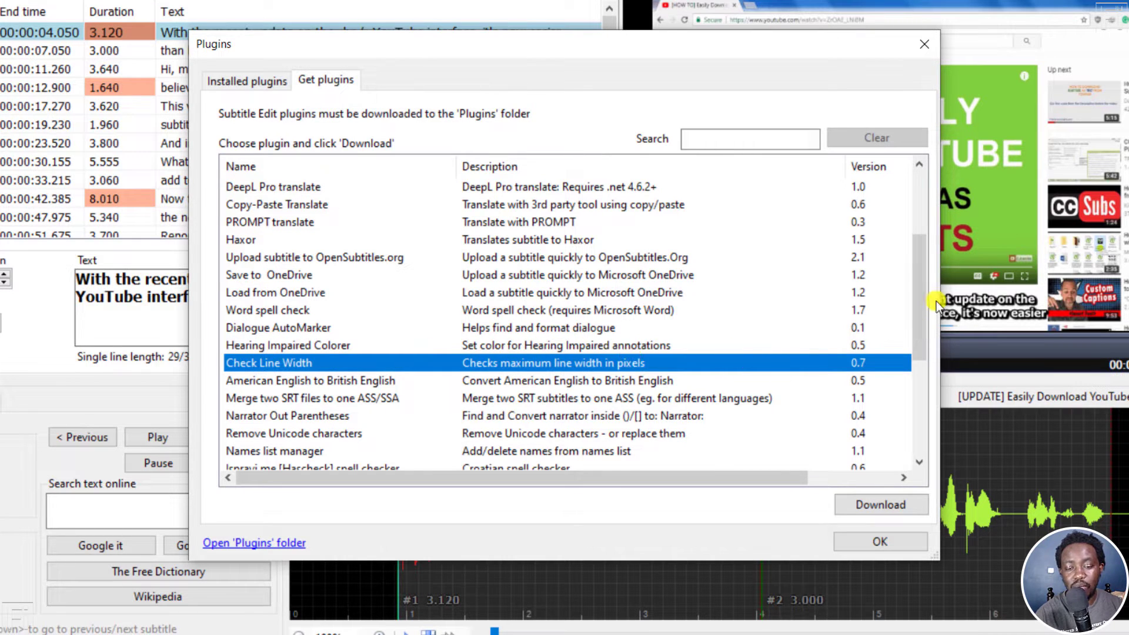
{"action": "left_click", "coordinate": [301, 380]}
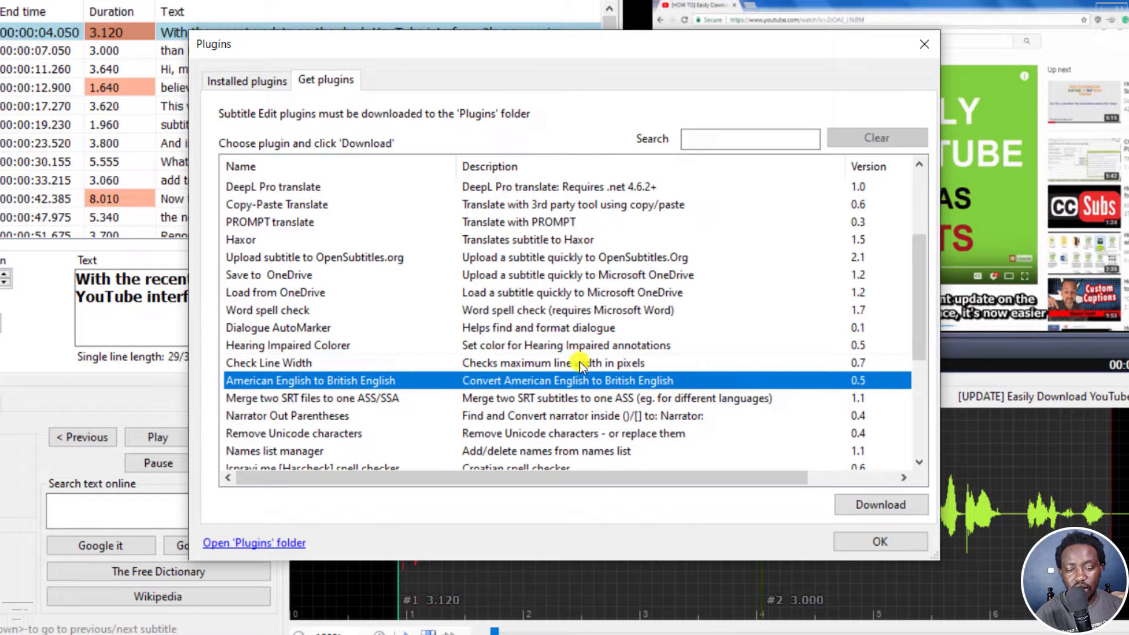
{"action": "left_click", "coordinate": [303, 398]}
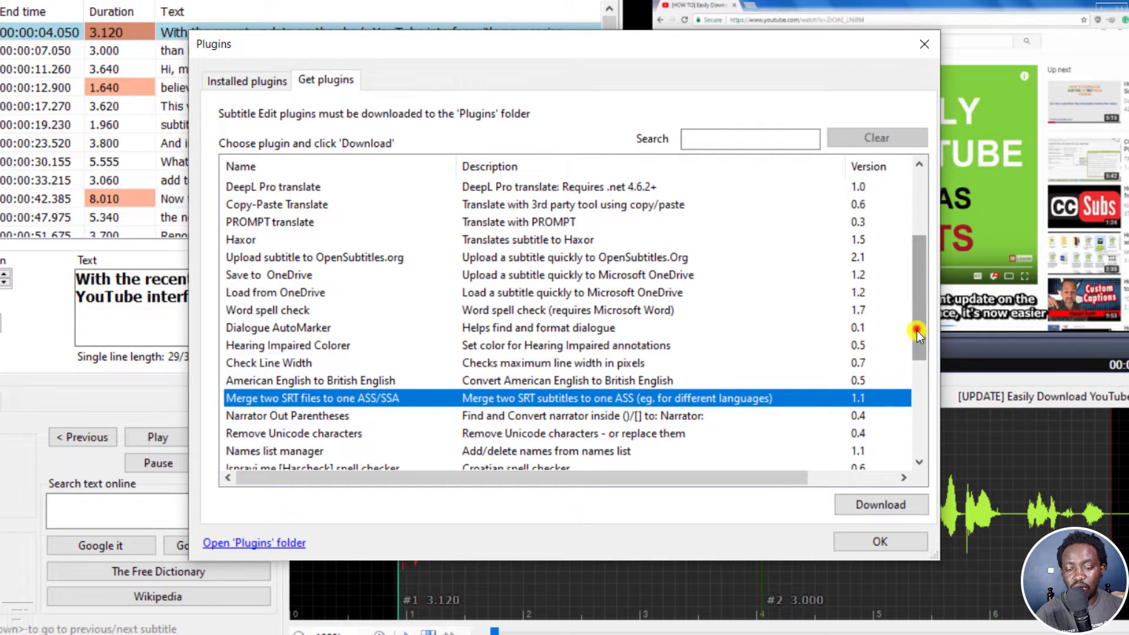
{"action": "left_click_drag", "start_coordinate": [916, 331], "coordinate": [921, 440]}
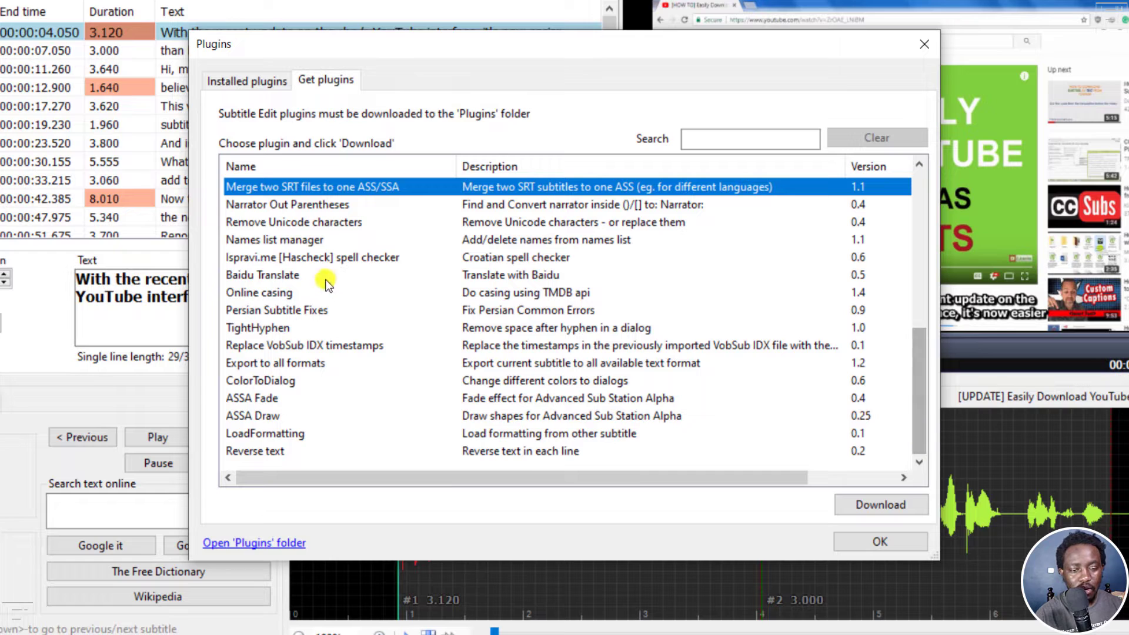
{"action": "left_click", "coordinate": [249, 453]}
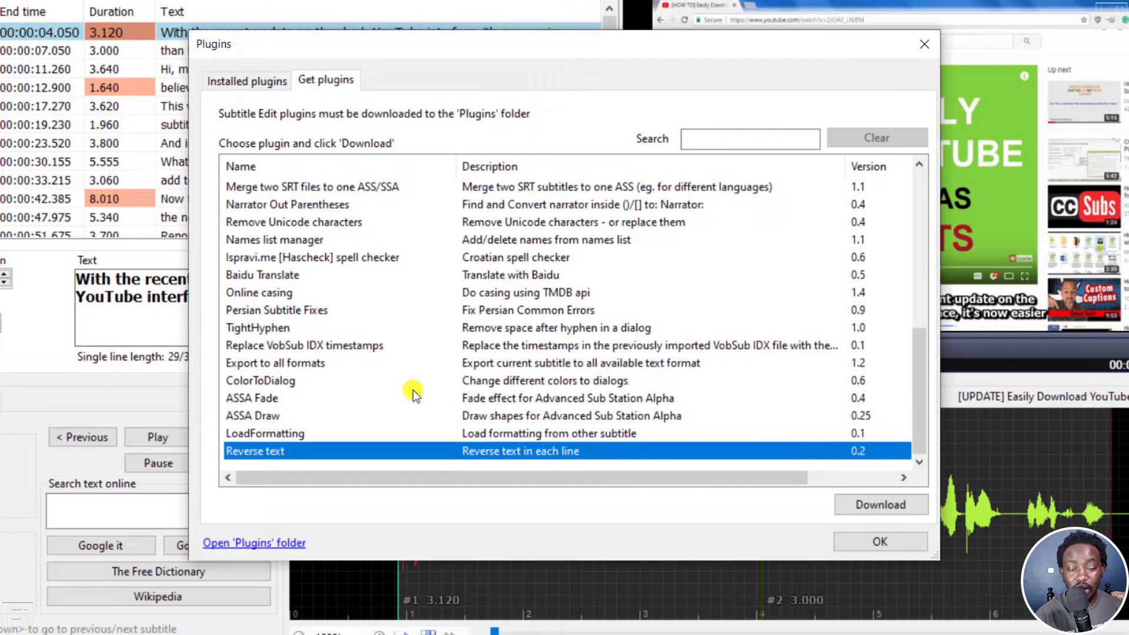
Step: Download the ASSA Fade and Export to all formats plugins, dismissing each confirmation
{"action": "left_click", "coordinate": [274, 398]}
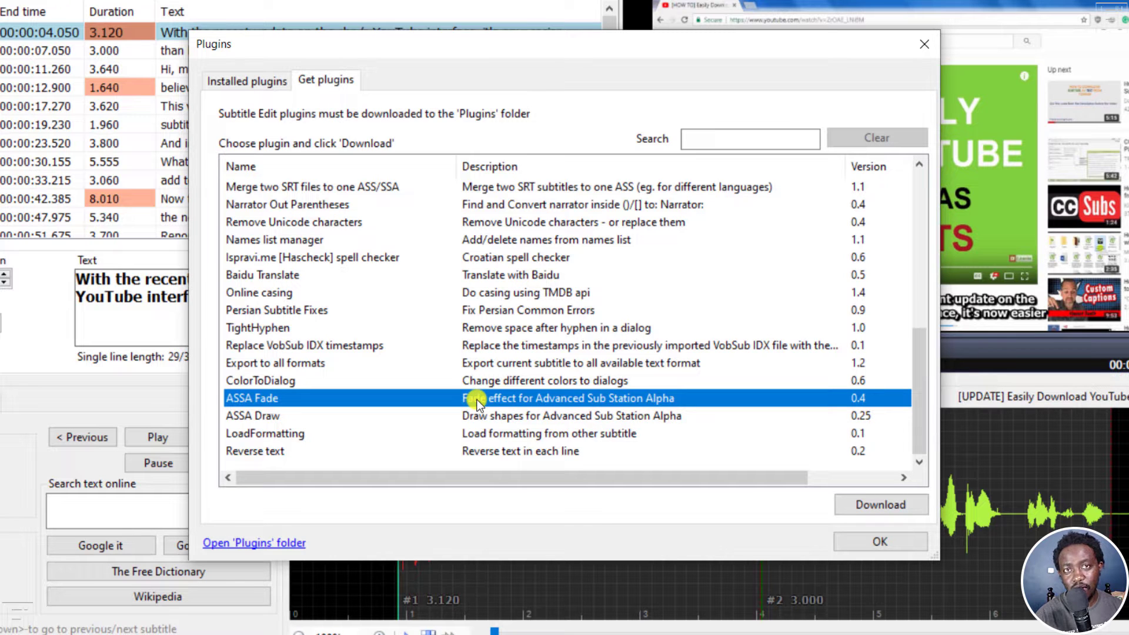
{"action": "left_click", "coordinate": [880, 505]}
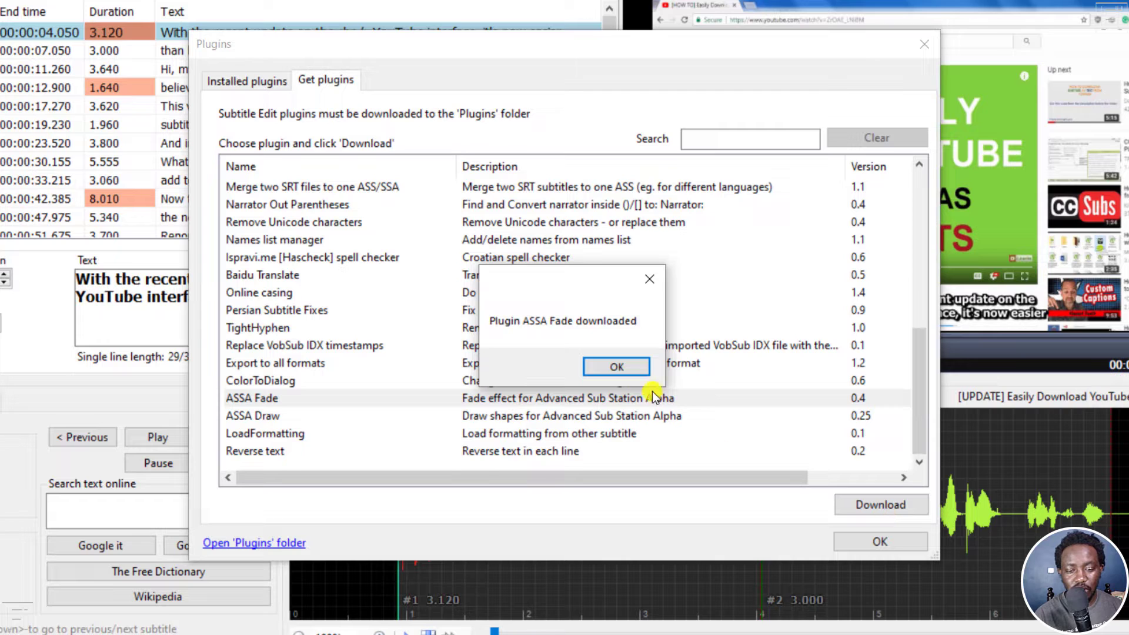
{"action": "left_click", "coordinate": [618, 364]}
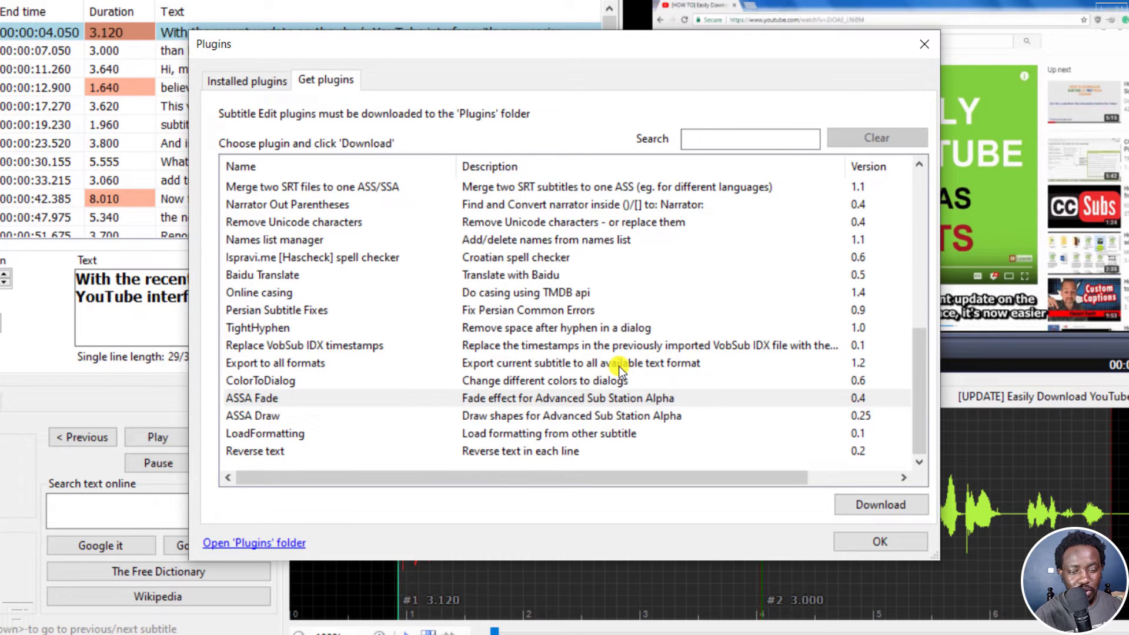
{"action": "left_click", "coordinate": [308, 364]}
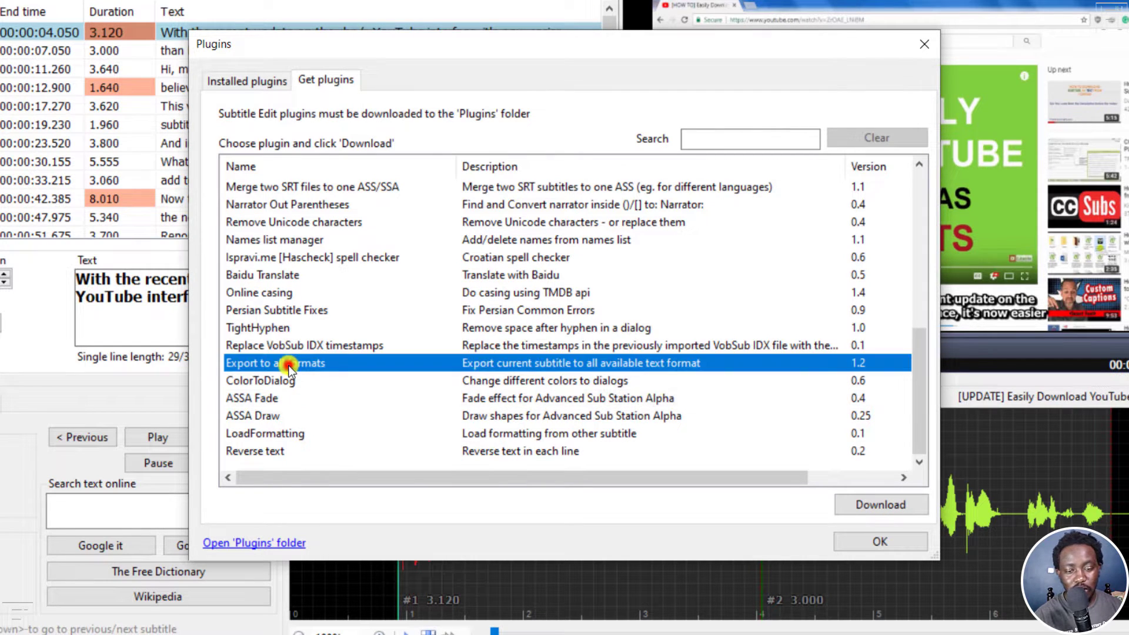
{"action": "left_click", "coordinate": [885, 501]}
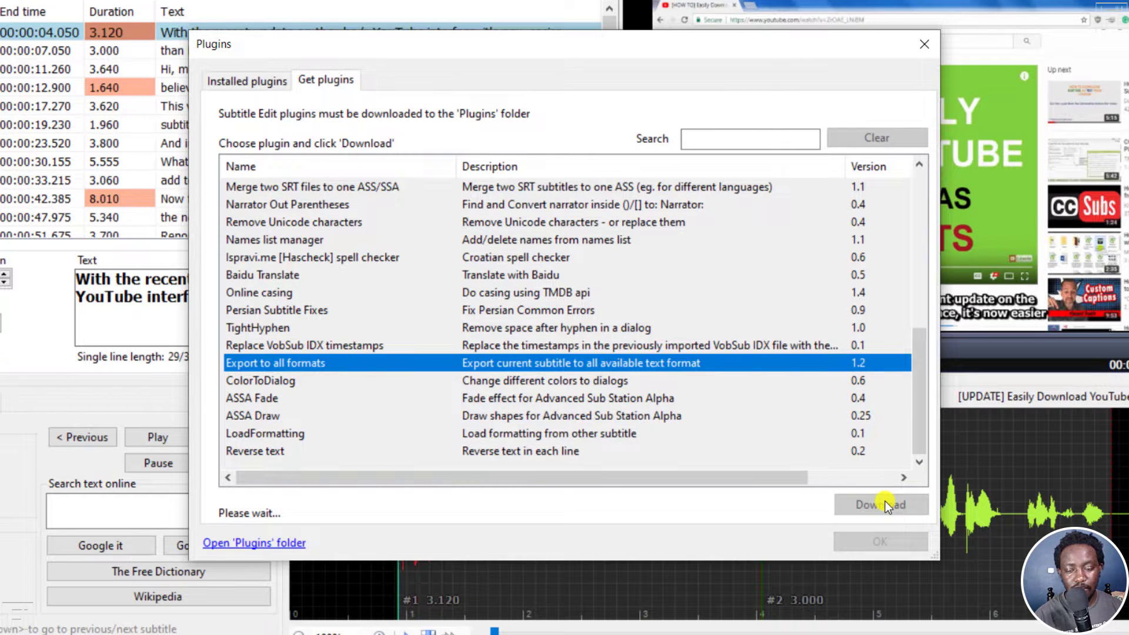
{"action": "left_click", "coordinate": [645, 365]}
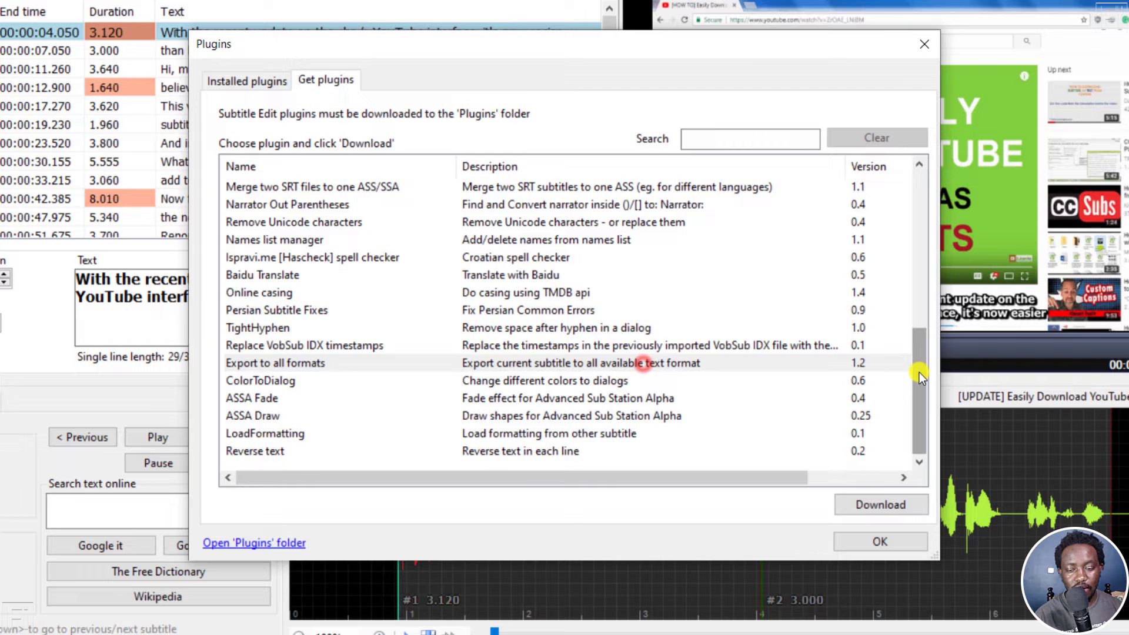
{"action": "left_click_drag", "start_coordinate": [919, 423], "coordinate": [915, 308]}
Step: Download the Merge two SRT files to one ASS/SSA and American to British English plugins
{"action": "left_click", "coordinate": [347, 327]}
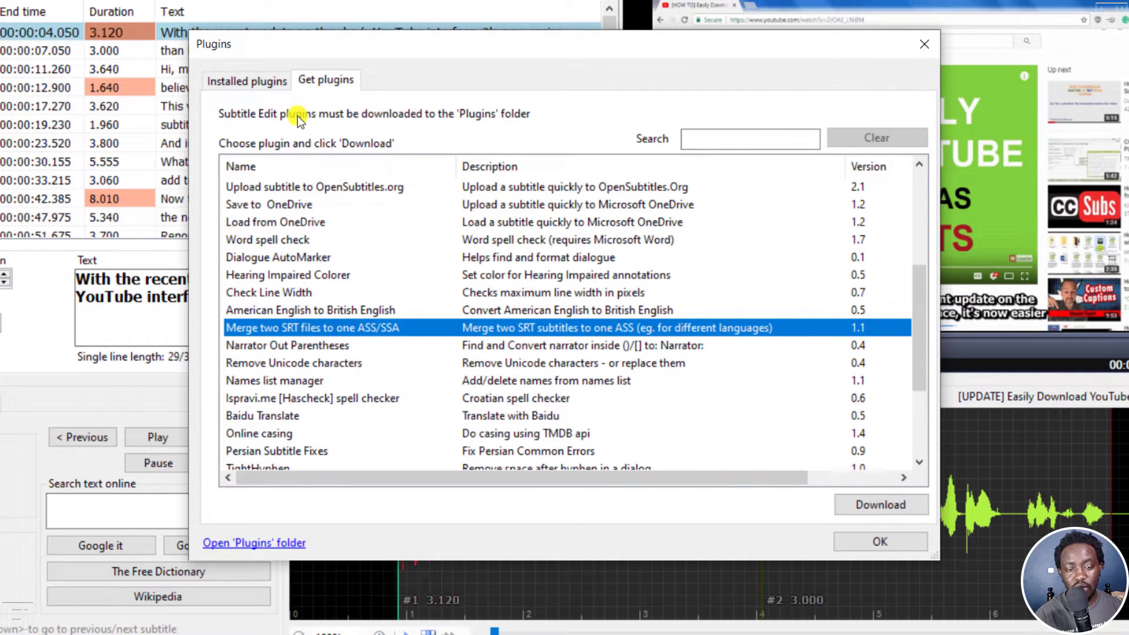
{"action": "left_click", "coordinate": [890, 506]}
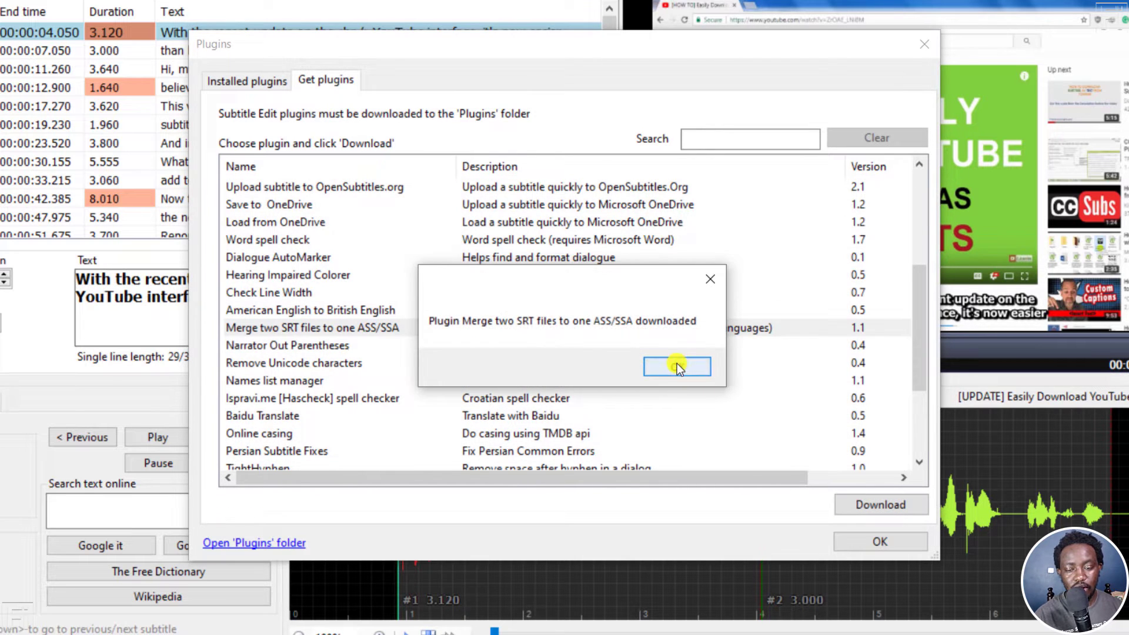
{"action": "left_click", "coordinate": [676, 365]}
{"action": "left_click", "coordinate": [310, 312]}
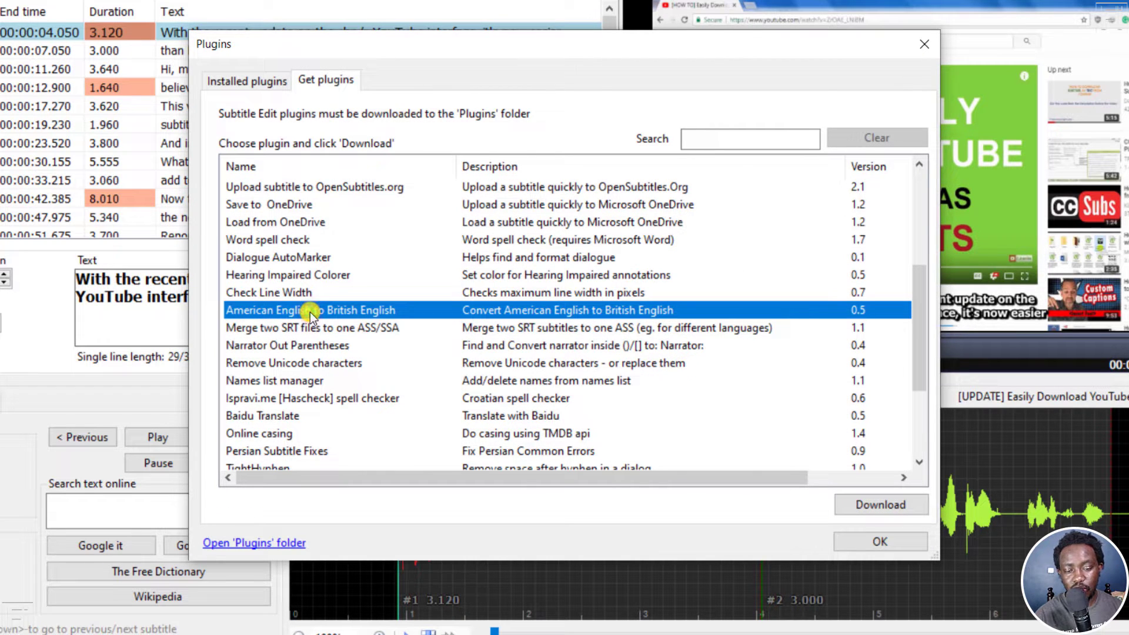
{"action": "left_click", "coordinate": [882, 504]}
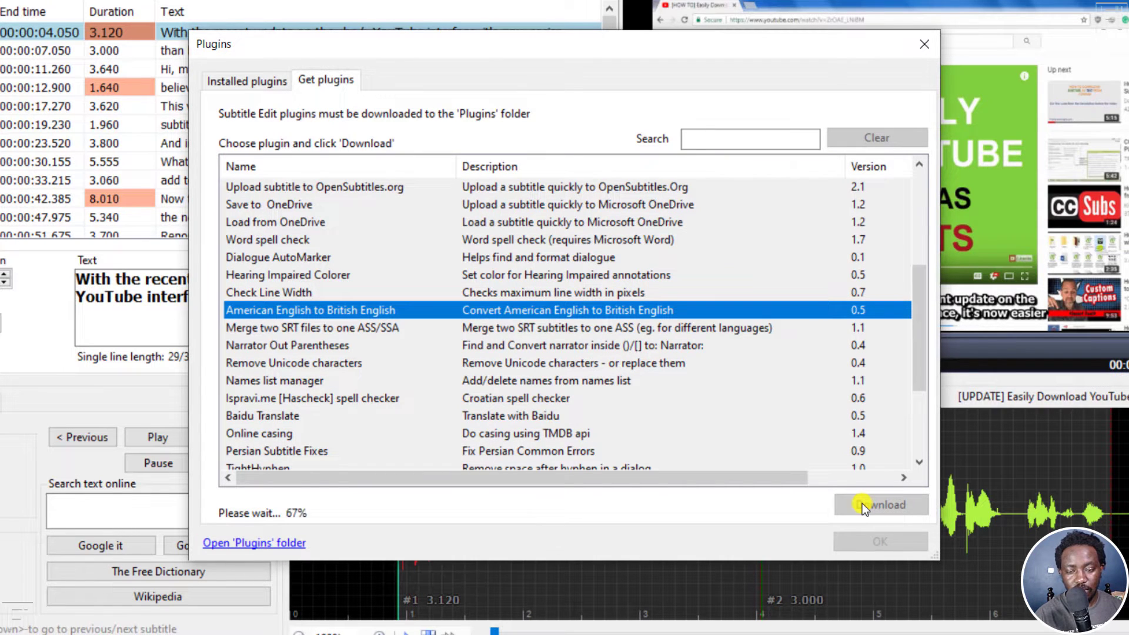
{"action": "left_click", "coordinate": [689, 366]}
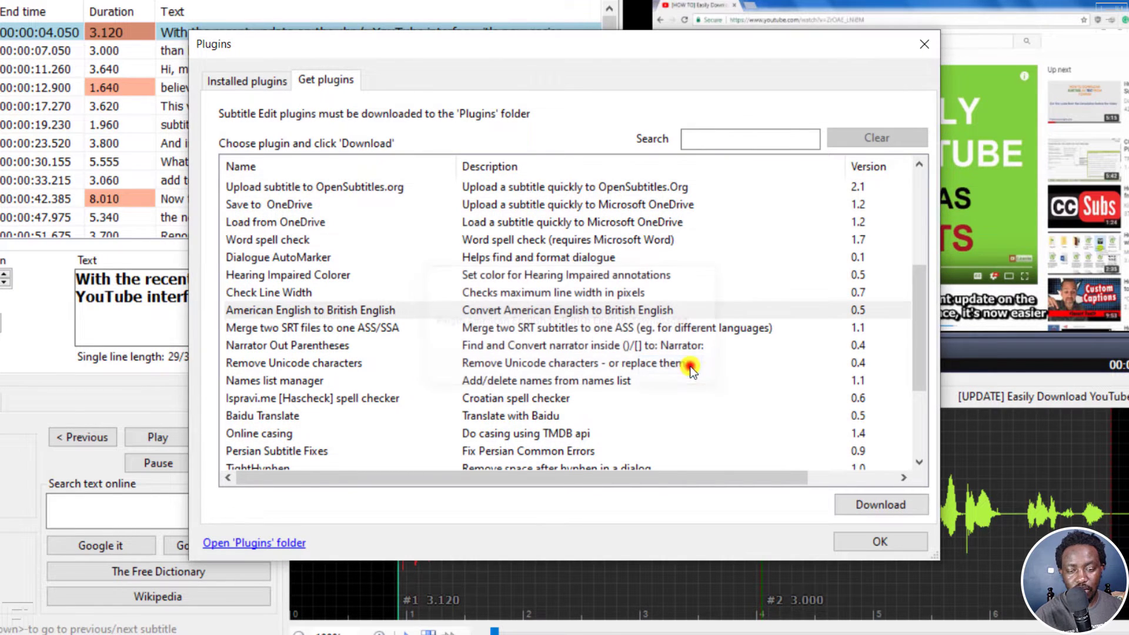
Step: Review American to British, ASSA Fade, Export to all formats and SRT merge plugins, then close
{"action": "left_click", "coordinate": [241, 78]}
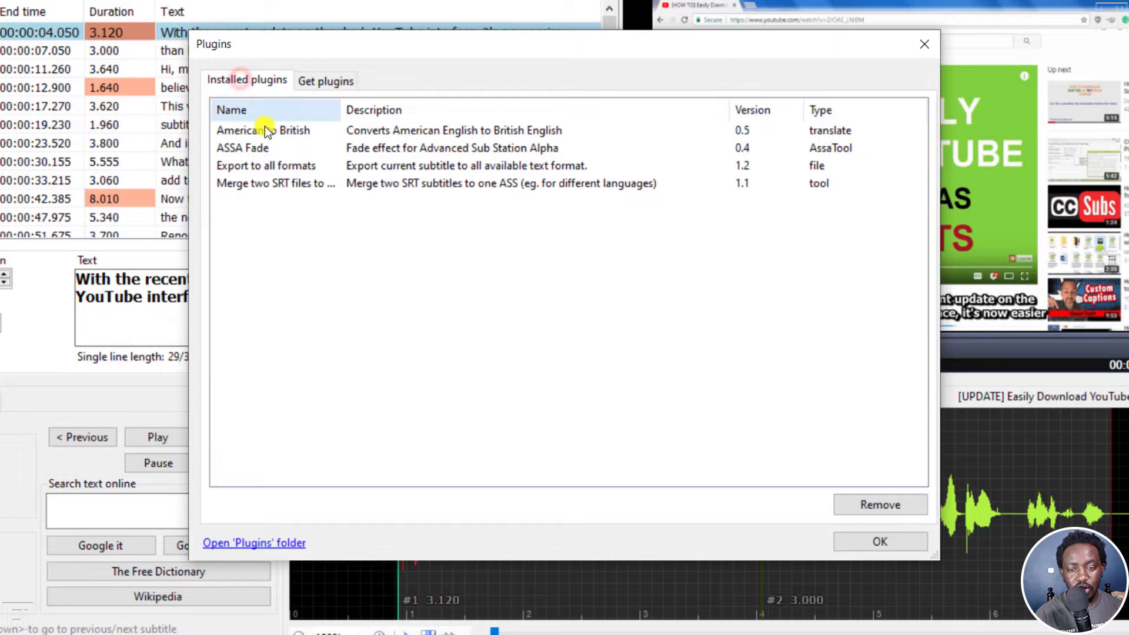
{"action": "left_click", "coordinate": [251, 133]}
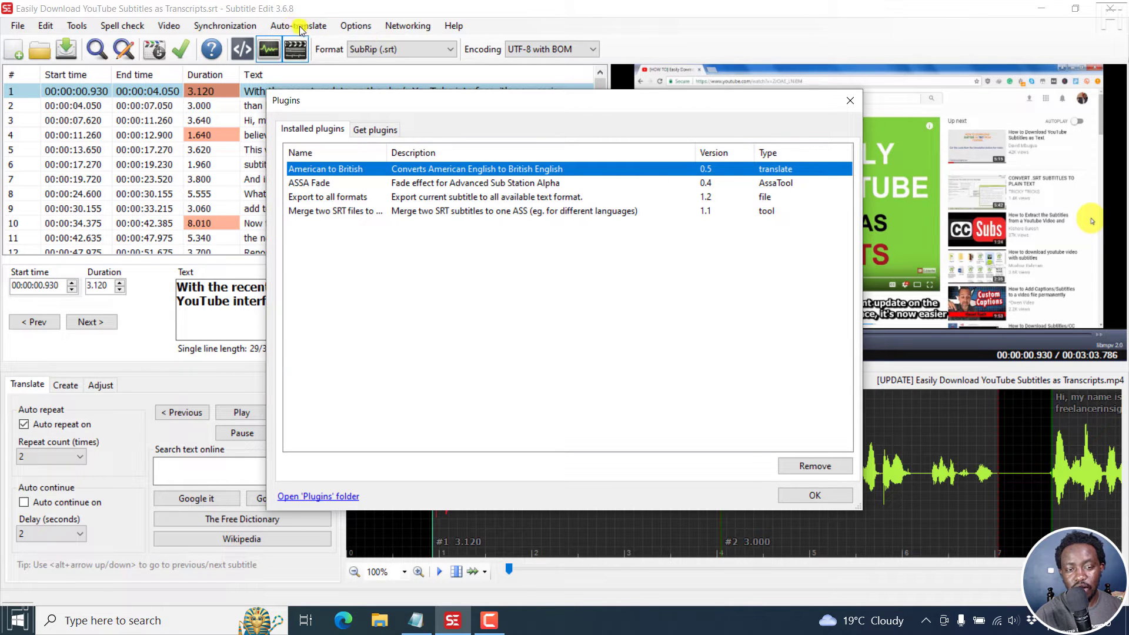
{"action": "left_click", "coordinate": [321, 183]}
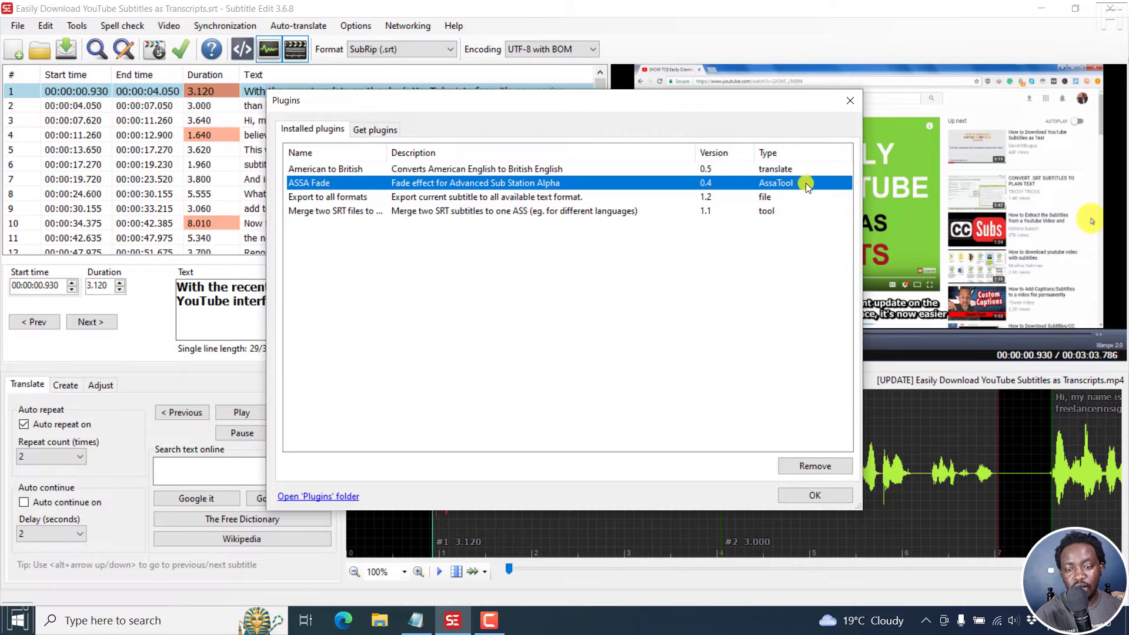
{"action": "left_click", "coordinate": [357, 197]}
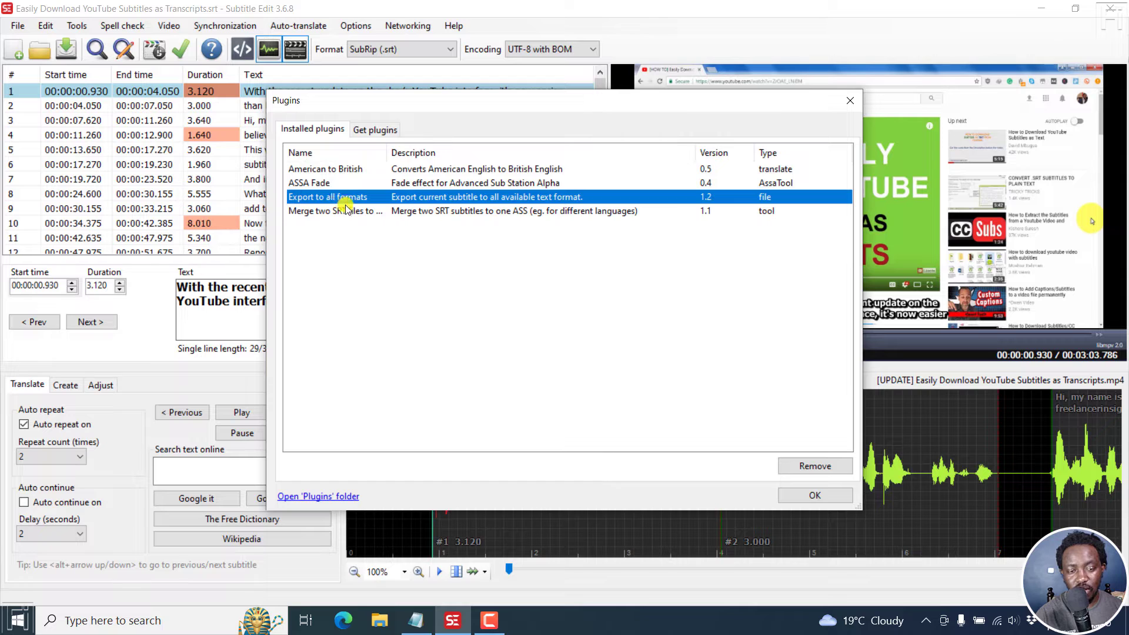
{"action": "left_click", "coordinate": [316, 215]}
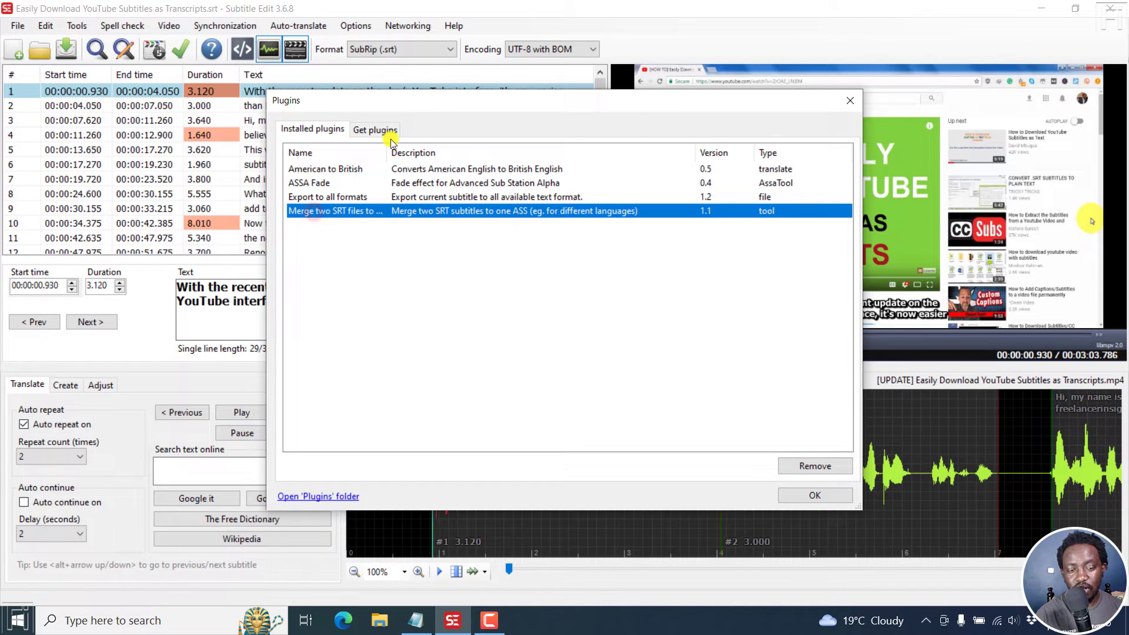
{"action": "left_click_drag", "start_coordinate": [386, 151], "coordinate": [450, 152]}
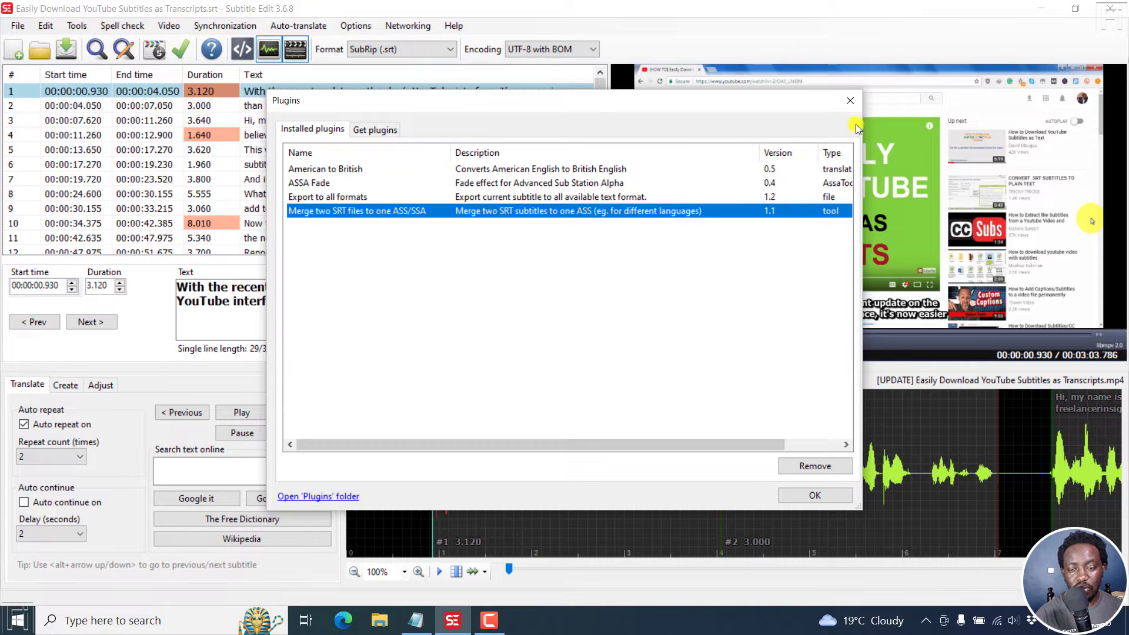
{"action": "left_click", "coordinate": [814, 495]}
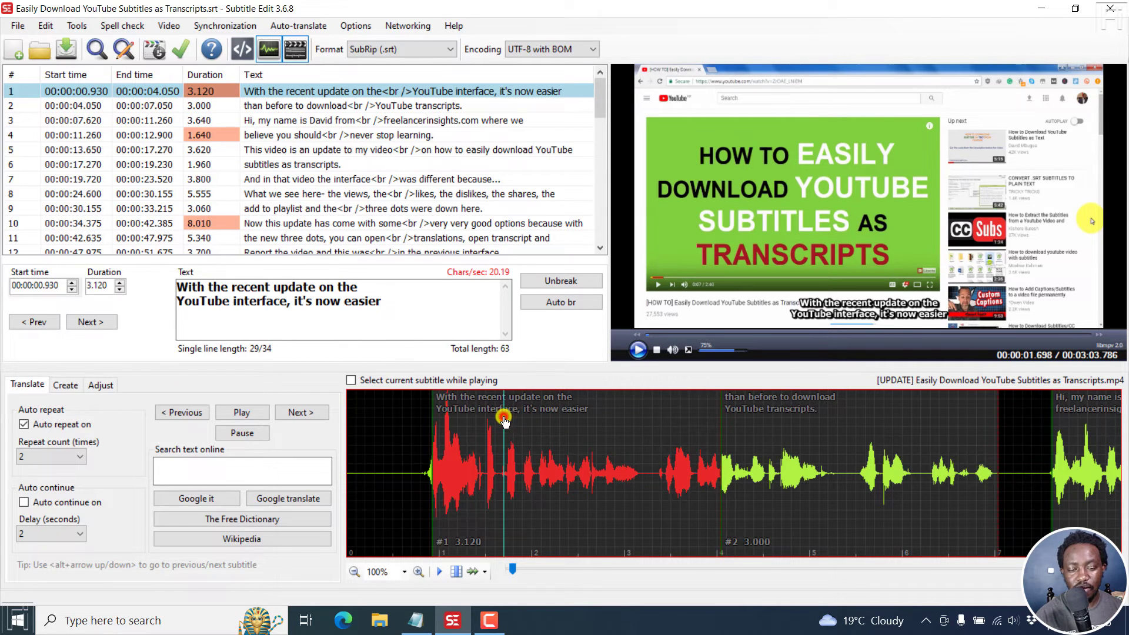
Step: Switch the format to Advanced Sub Station Alpha, preview playback, and select all lines
{"action": "left_click", "coordinate": [405, 50]}
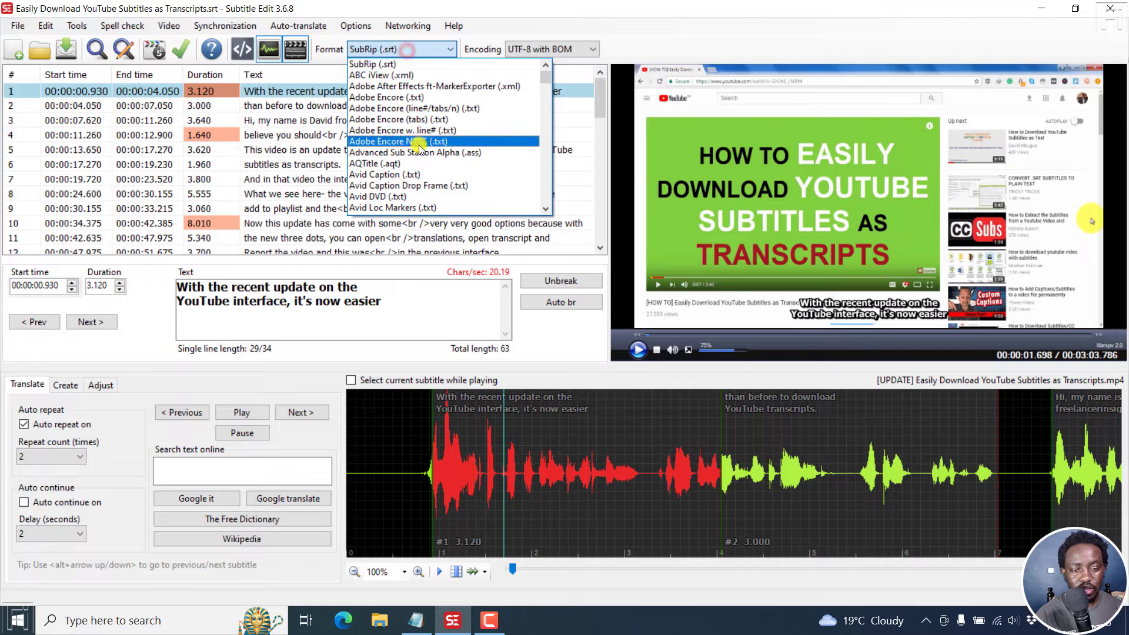
{"action": "left_click", "coordinate": [414, 152]}
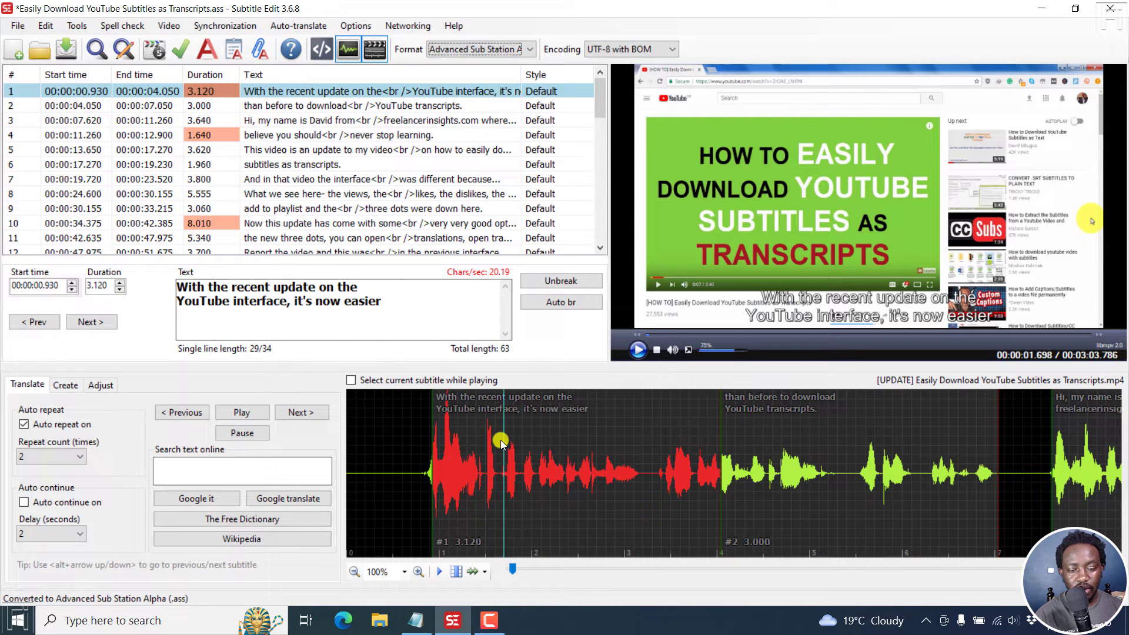
{"action": "left_click", "coordinate": [399, 417]}
{"action": "double_click", "coordinate": [398, 416]}
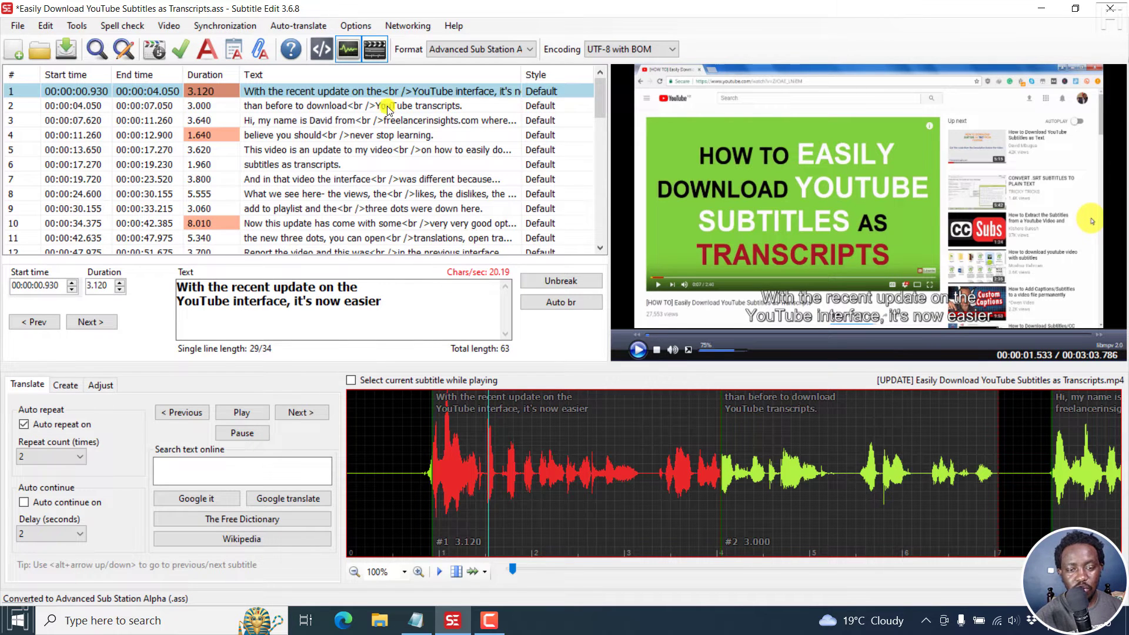
{"action": "left_click", "coordinate": [367, 92]}
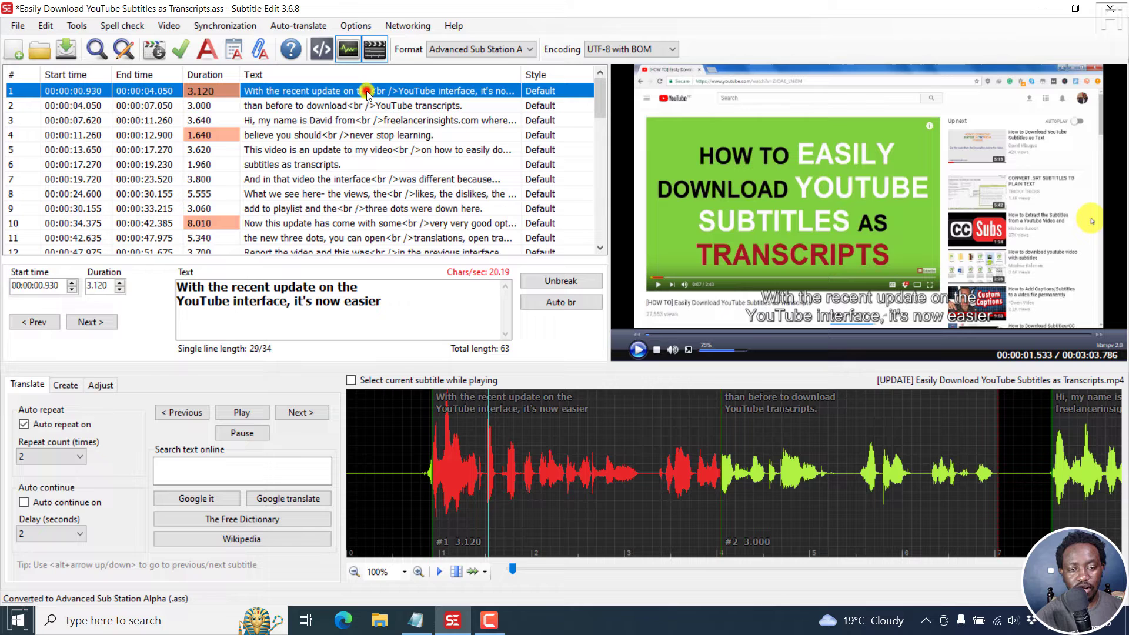
{"action": "key", "text": "ctrl+a"}
Step: Apply ASSA Fade with 500 ms fade-in and fade-out to all 45 selected lines
{"action": "right_click", "coordinate": [326, 92]}
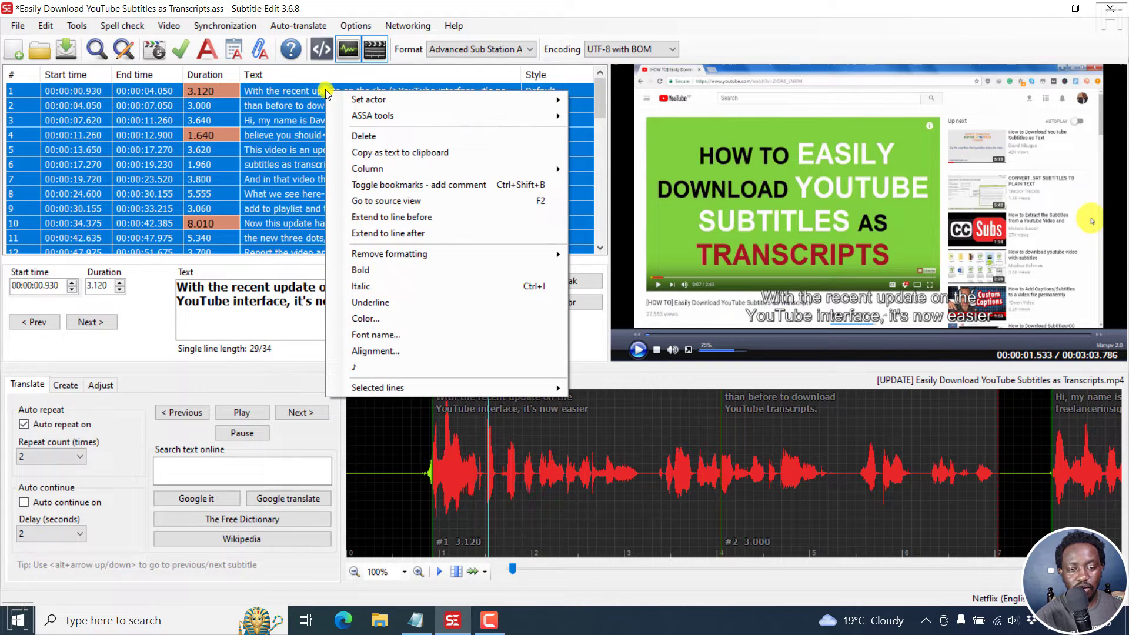
{"action": "mouse_move", "coordinate": [372, 116]}
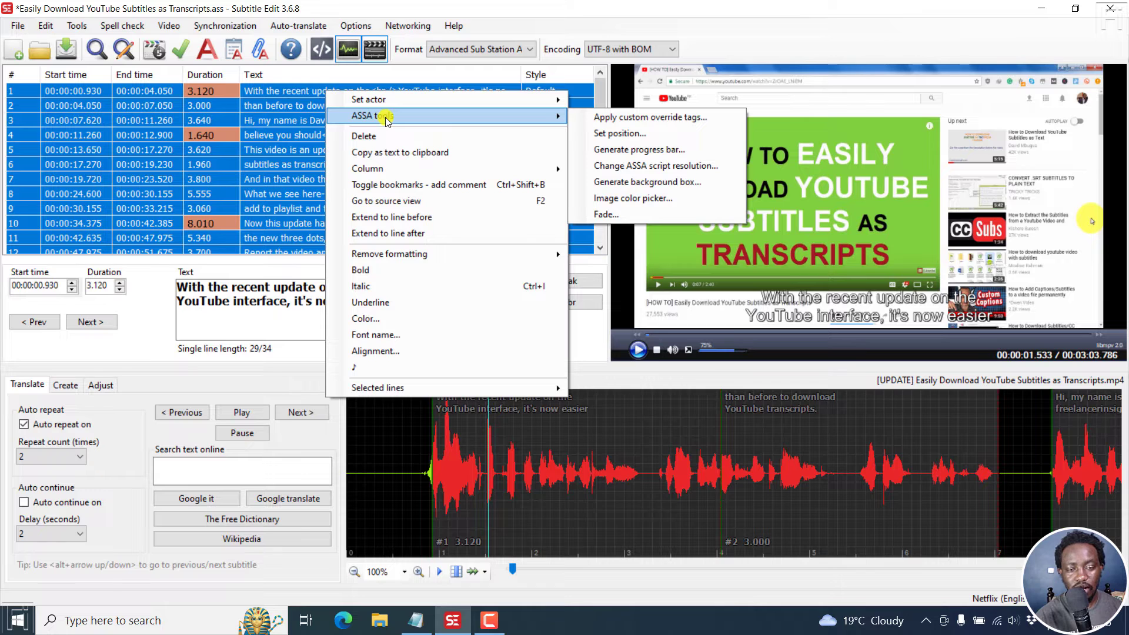
{"action": "left_click", "coordinate": [619, 214]}
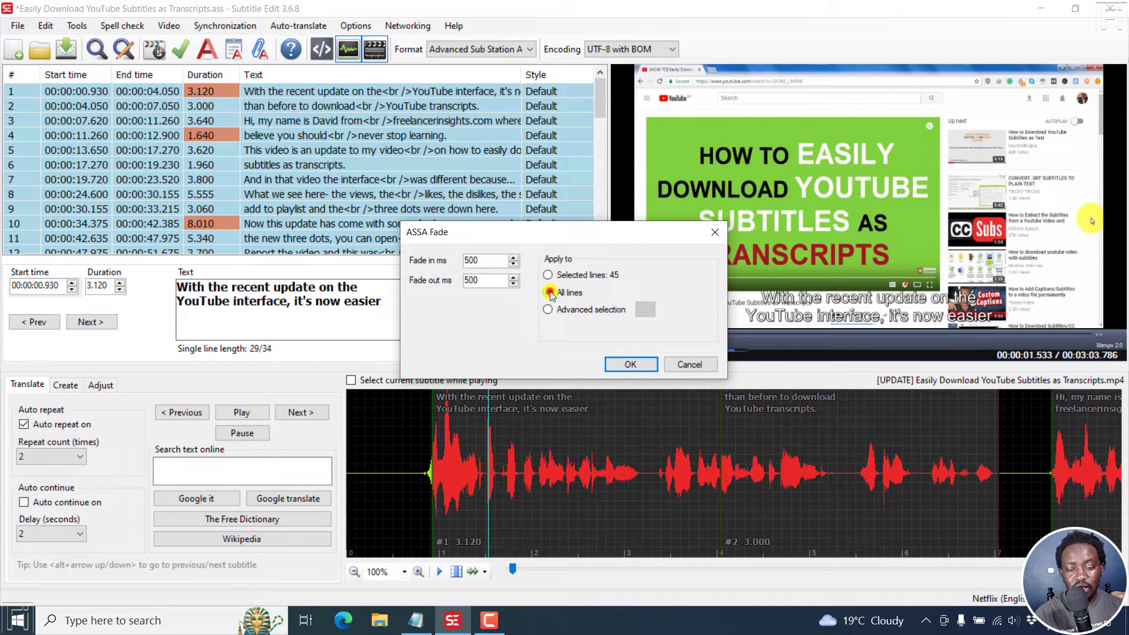
{"action": "left_click", "coordinate": [547, 308]}
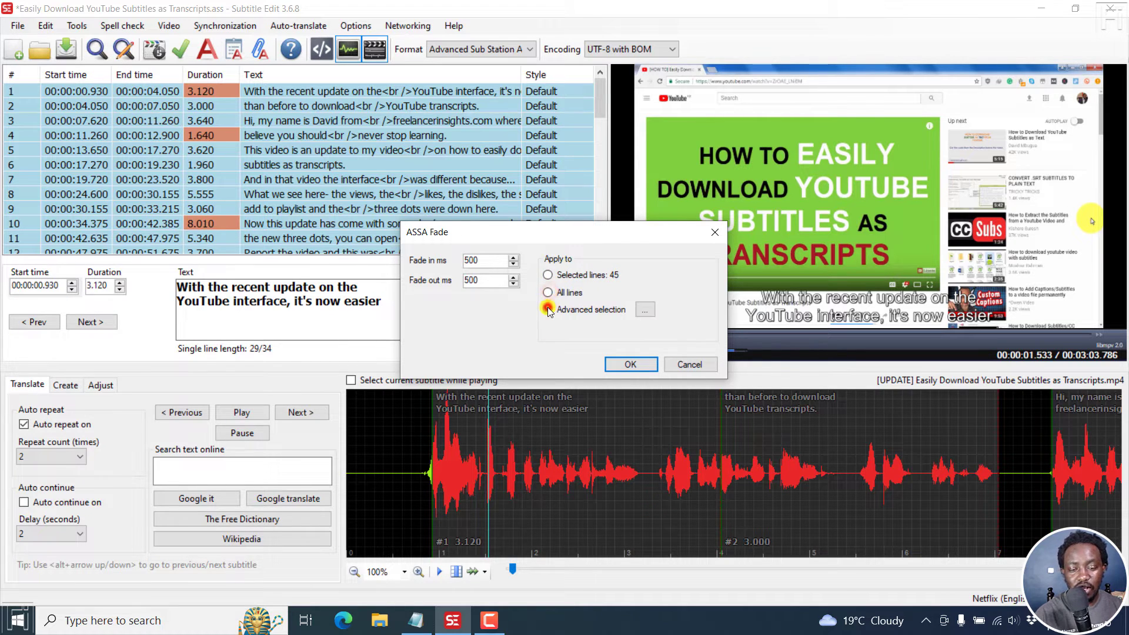
{"action": "left_click", "coordinate": [647, 311]}
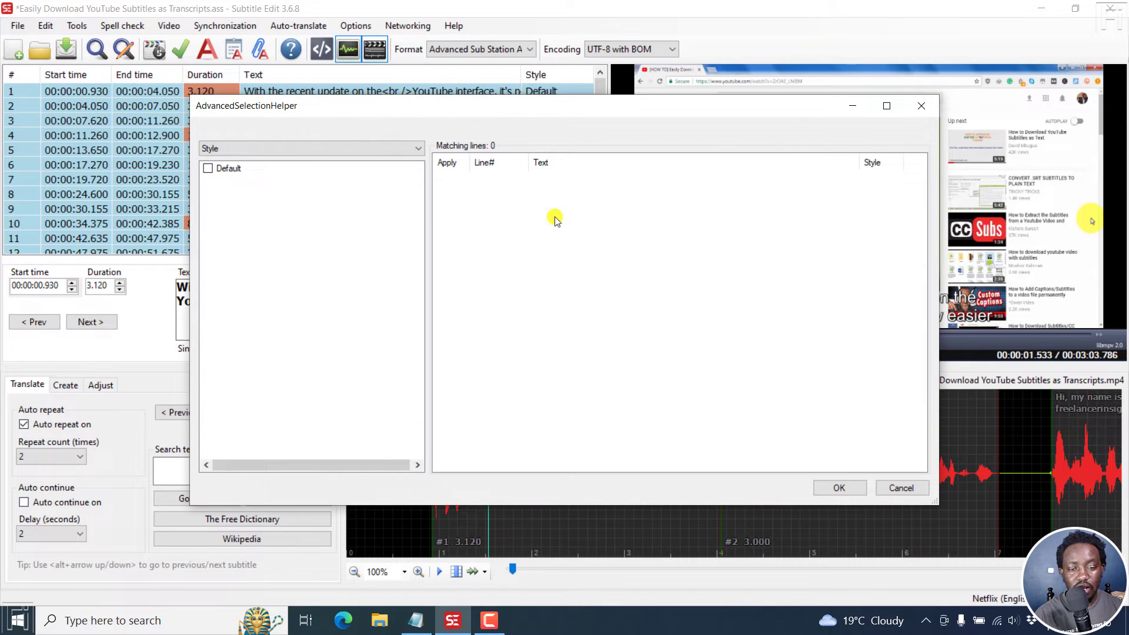
{"action": "left_click", "coordinate": [921, 106]}
{"action": "left_click", "coordinate": [548, 275]}
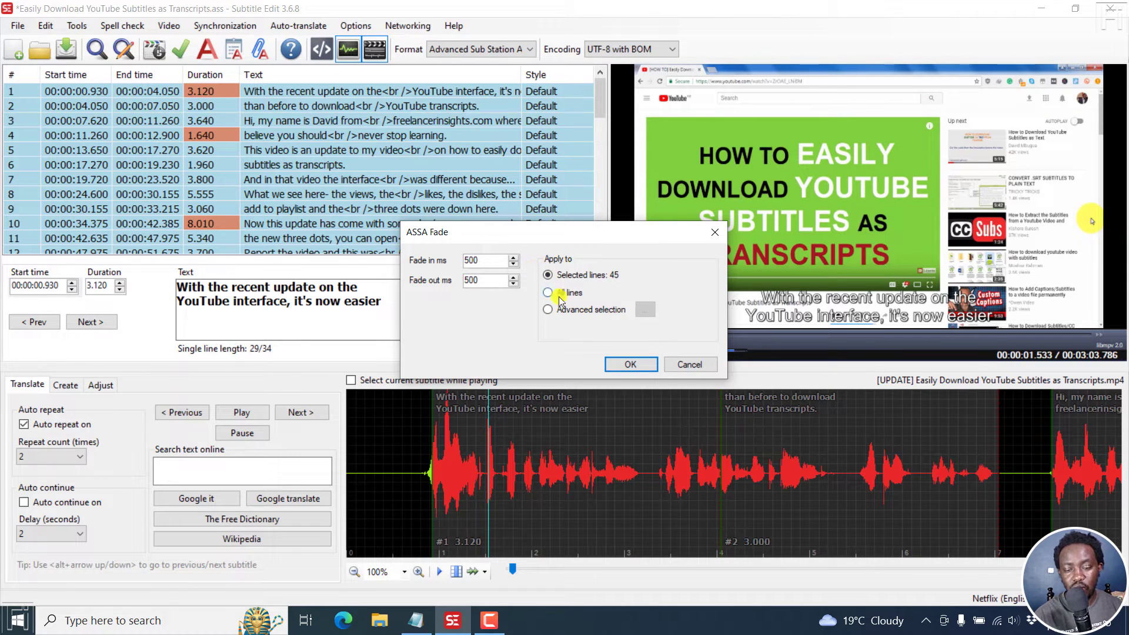
{"action": "left_click", "coordinate": [630, 365]}
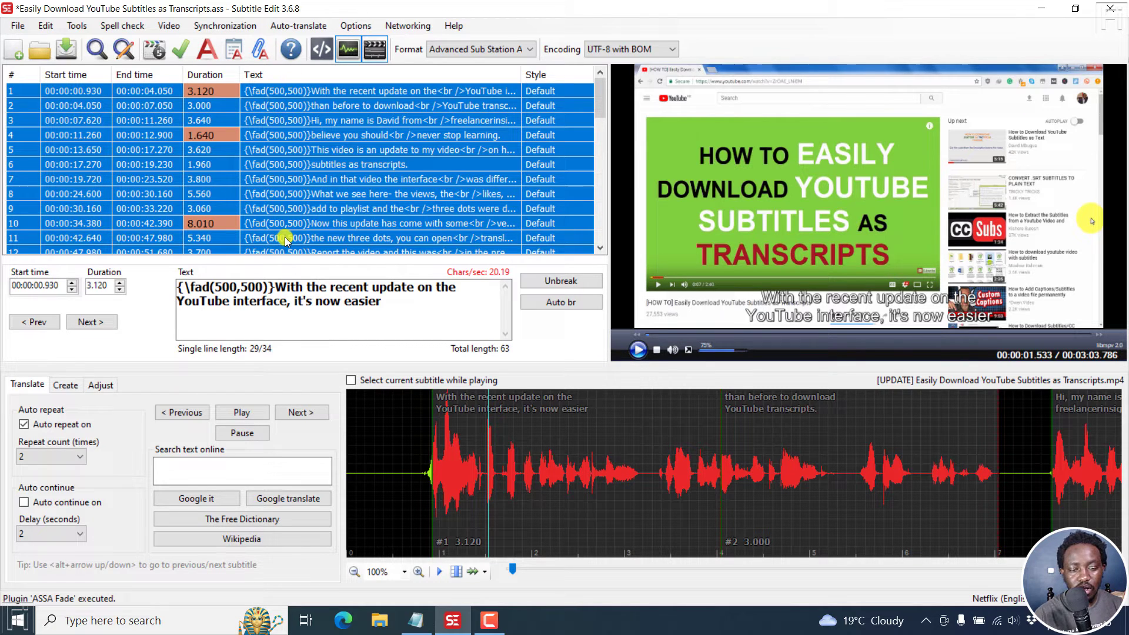
Step: Preview the video from near the start, then undo the ASSA Fade tags
{"action": "left_click", "coordinate": [380, 426]}
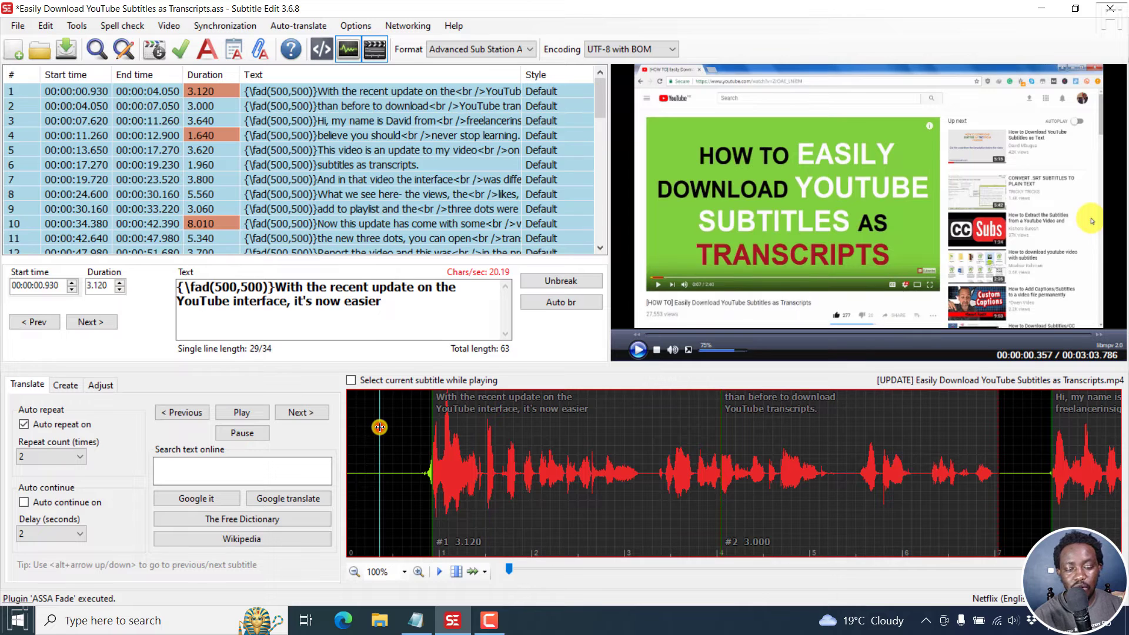
{"action": "key", "text": "space"}
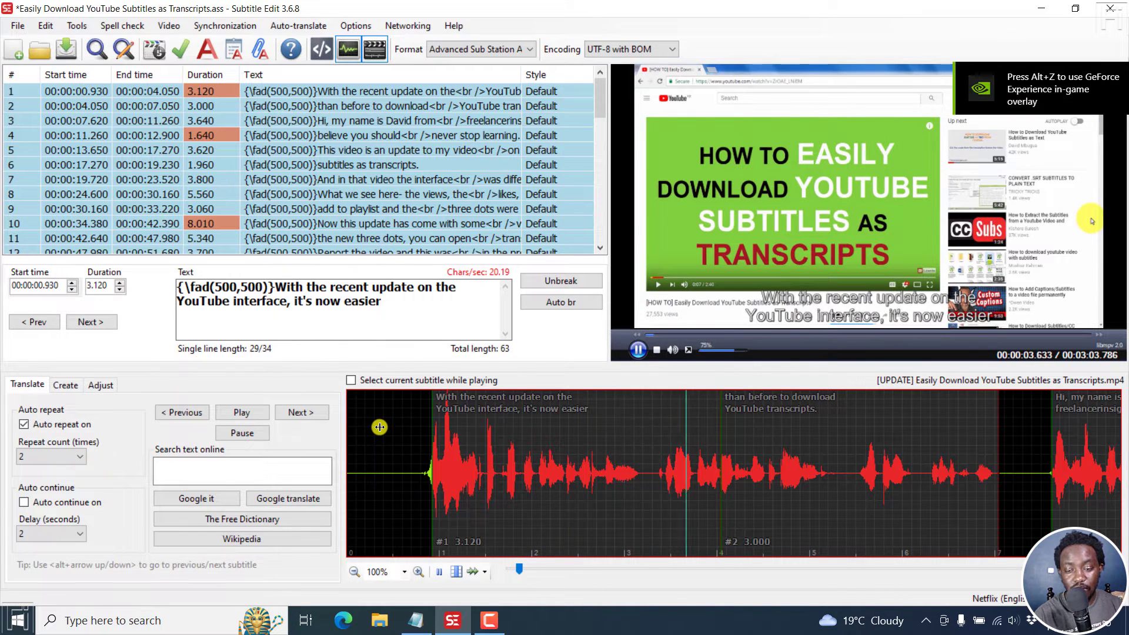
{"action": "key", "text": "space"}
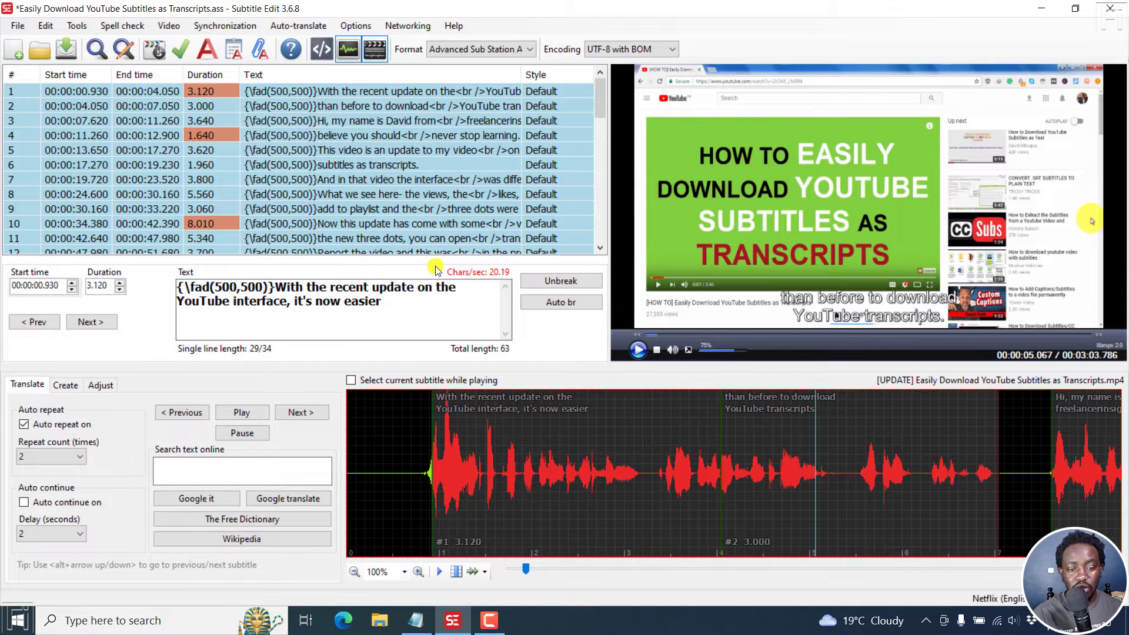
{"action": "key", "text": "ctrl+z"}
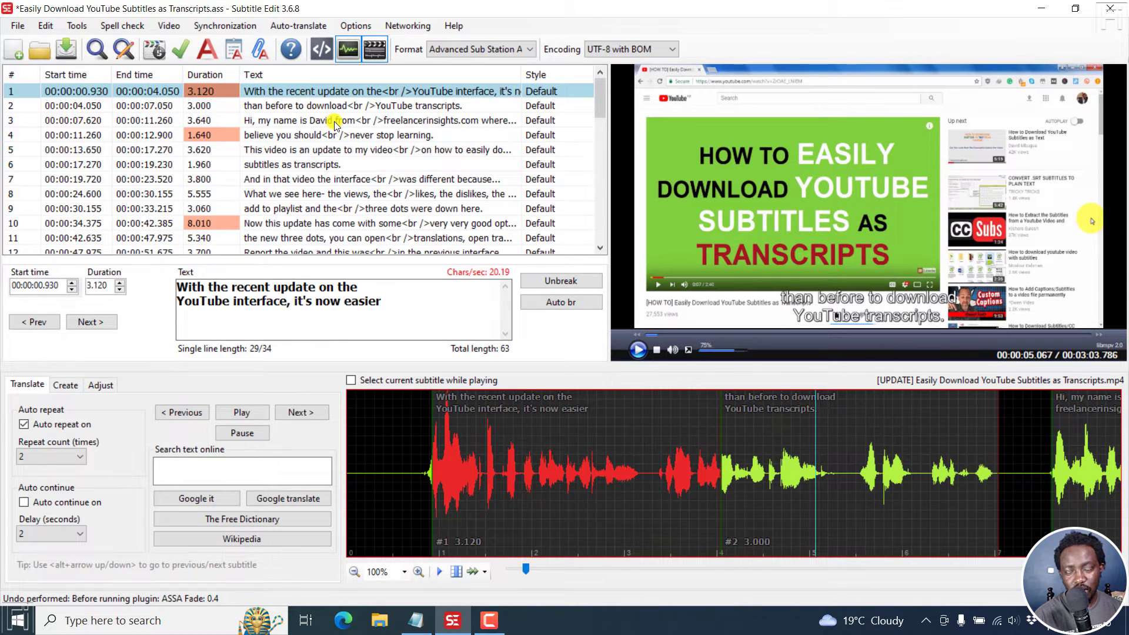
Step: Bring up the American to British English converter and move its window aside
{"action": "left_click", "coordinate": [298, 24]}
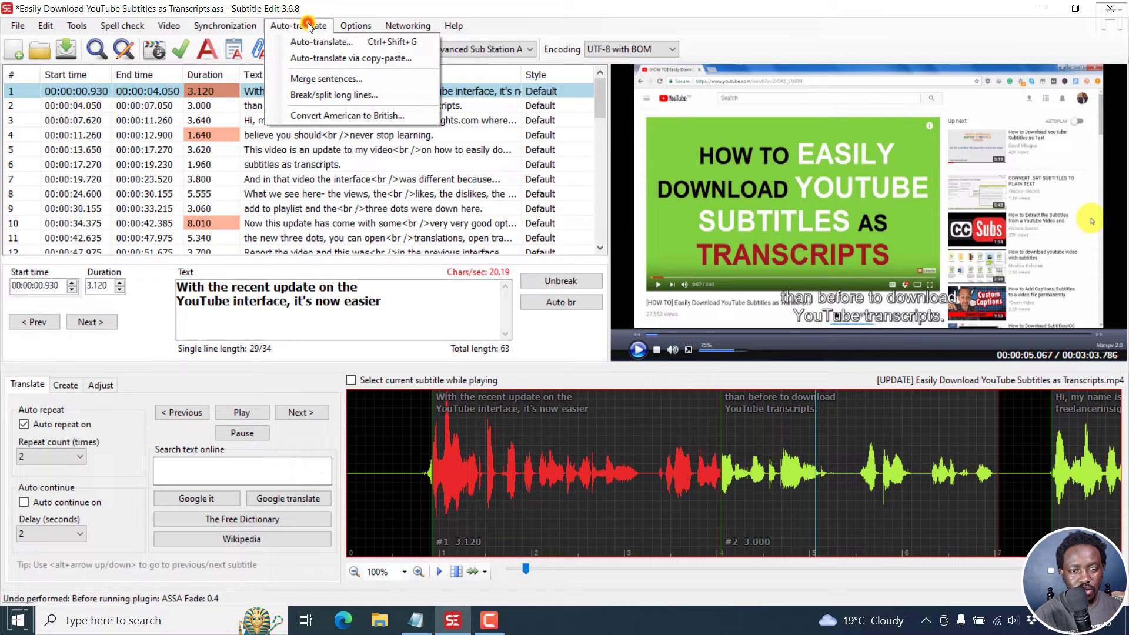
{"action": "left_click", "coordinate": [328, 118]}
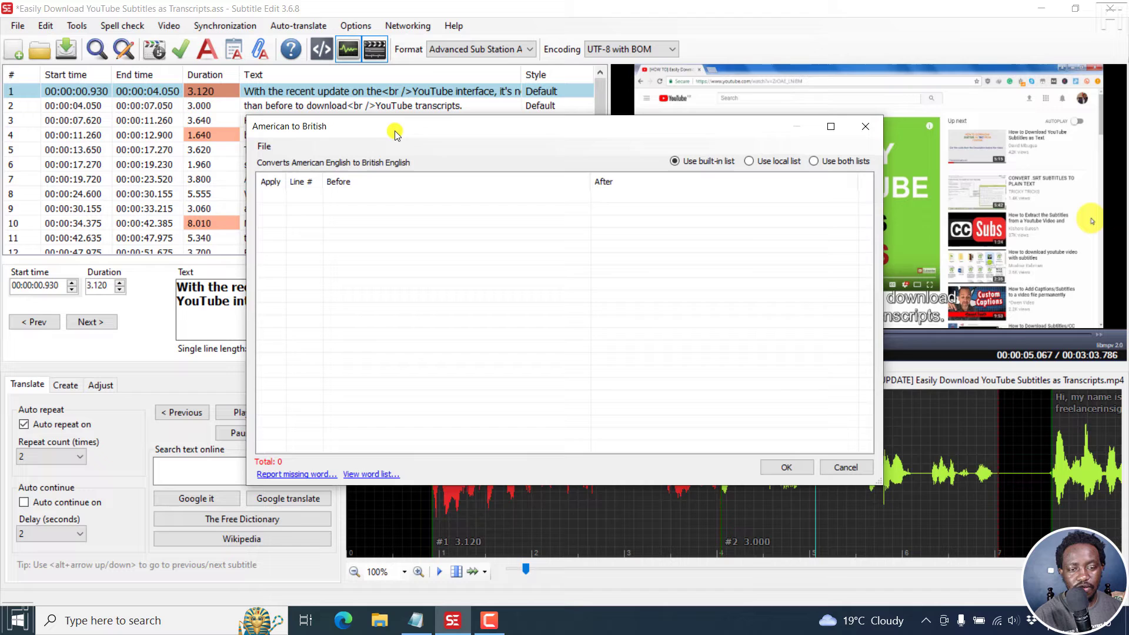
{"action": "left_click_drag", "start_coordinate": [401, 128], "coordinate": [567, 153]}
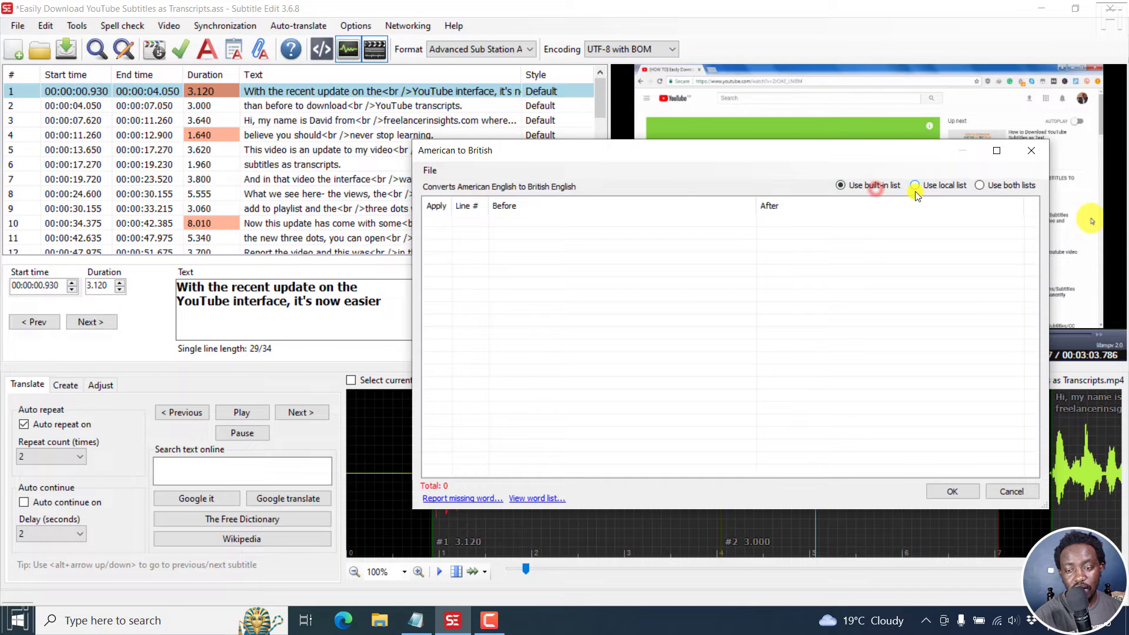
Step: Try Use local list and Use both lists, declining to create a local word list
{"action": "left_click", "coordinate": [947, 186]}
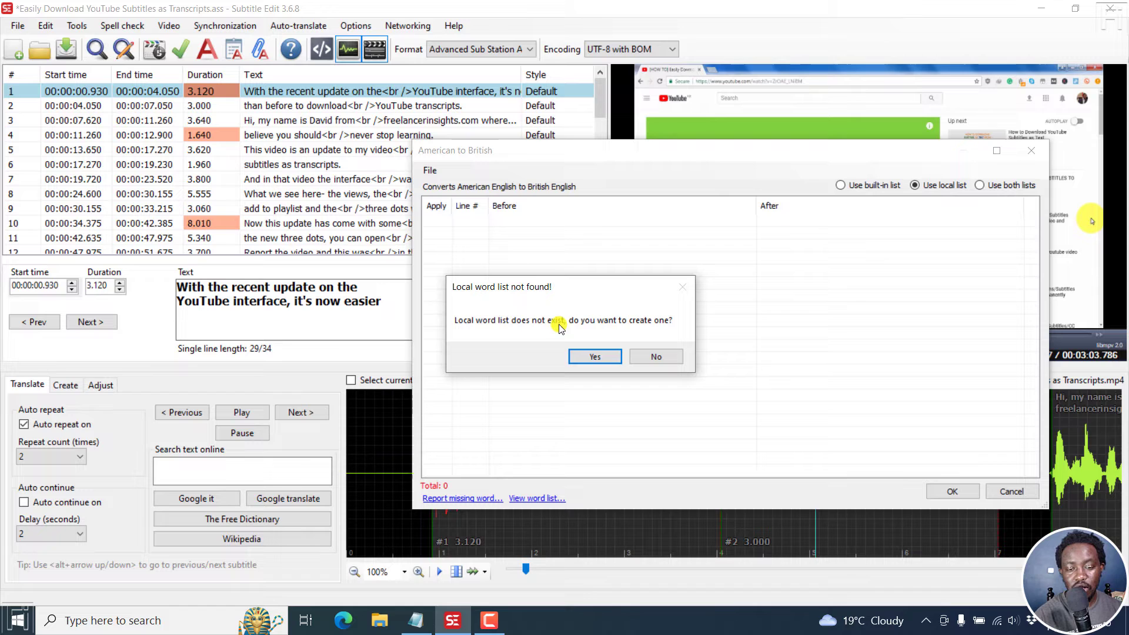
{"action": "left_click", "coordinate": [655, 358]}
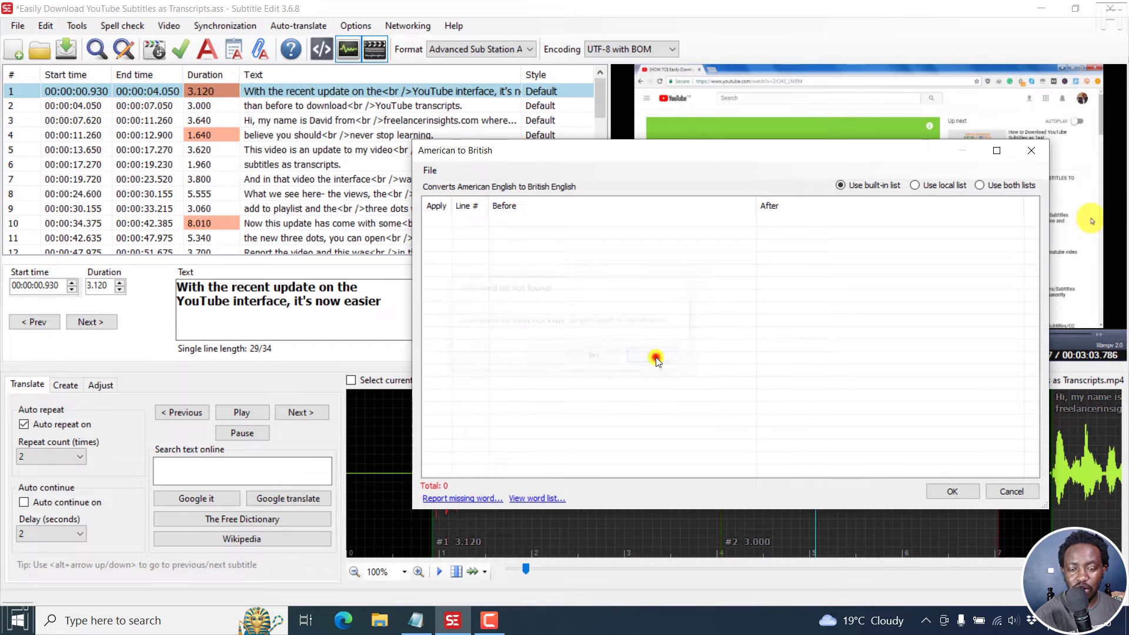
{"action": "left_click", "coordinate": [978, 186]}
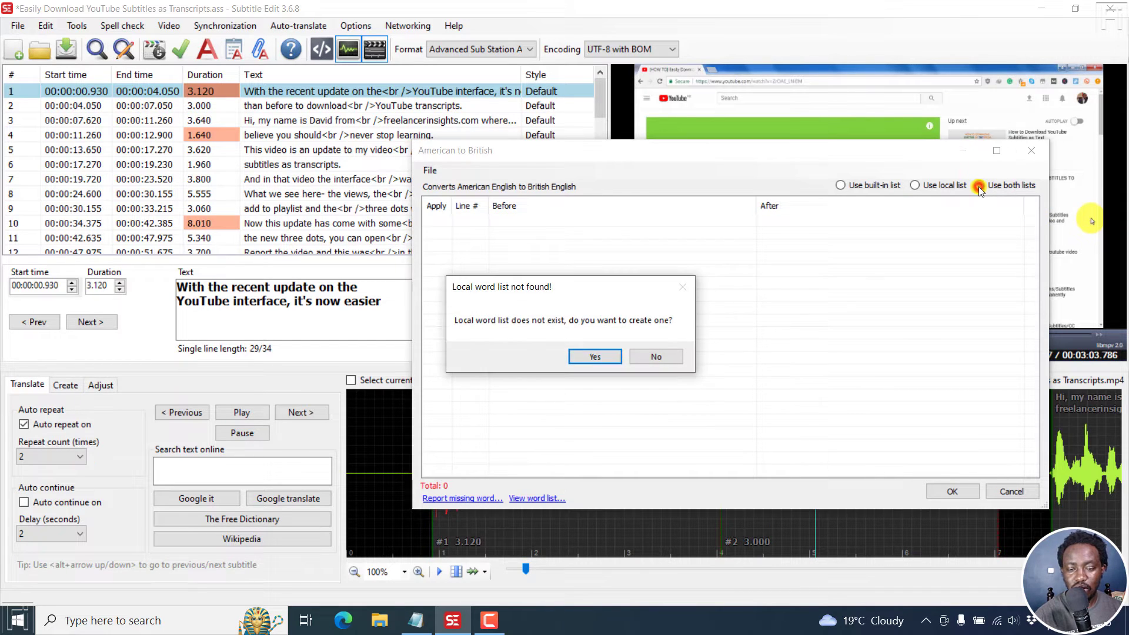
{"action": "left_click", "coordinate": [660, 359]}
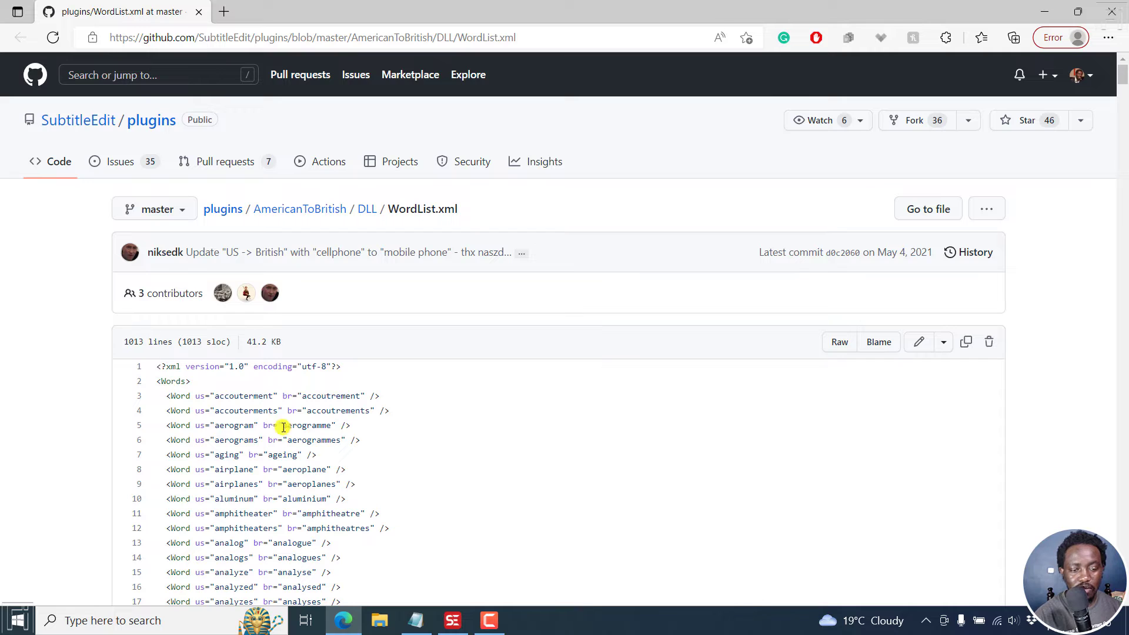
Step: Highlight the line count and the hematology/haematology pair in WordList.xml, then return to Subtitle Edit
{"action": "left_click_drag", "start_coordinate": [124, 341], "coordinate": [152, 341]}
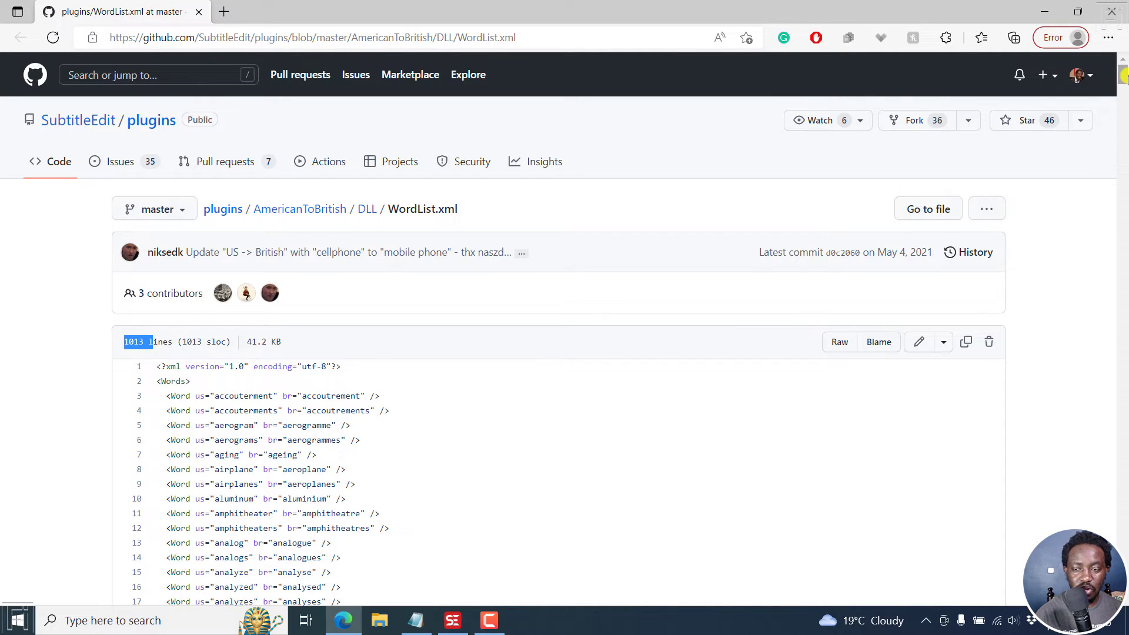
{"action": "left_click_drag", "start_coordinate": [1122, 78], "coordinate": [1122, 302]}
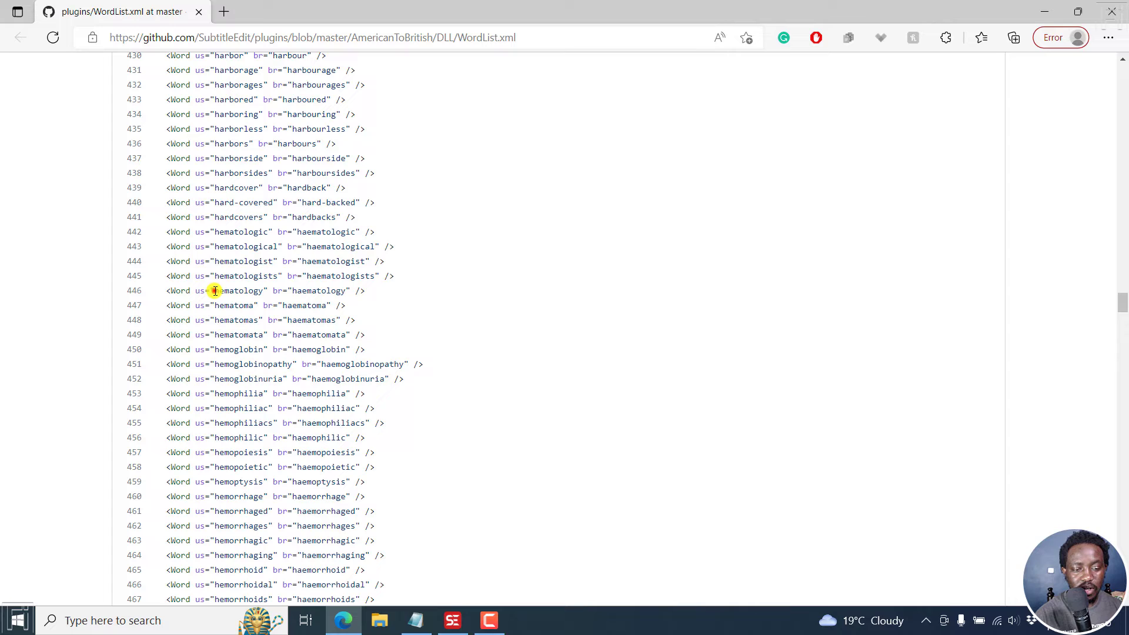
{"action": "left_click_drag", "start_coordinate": [214, 291], "coordinate": [265, 290]}
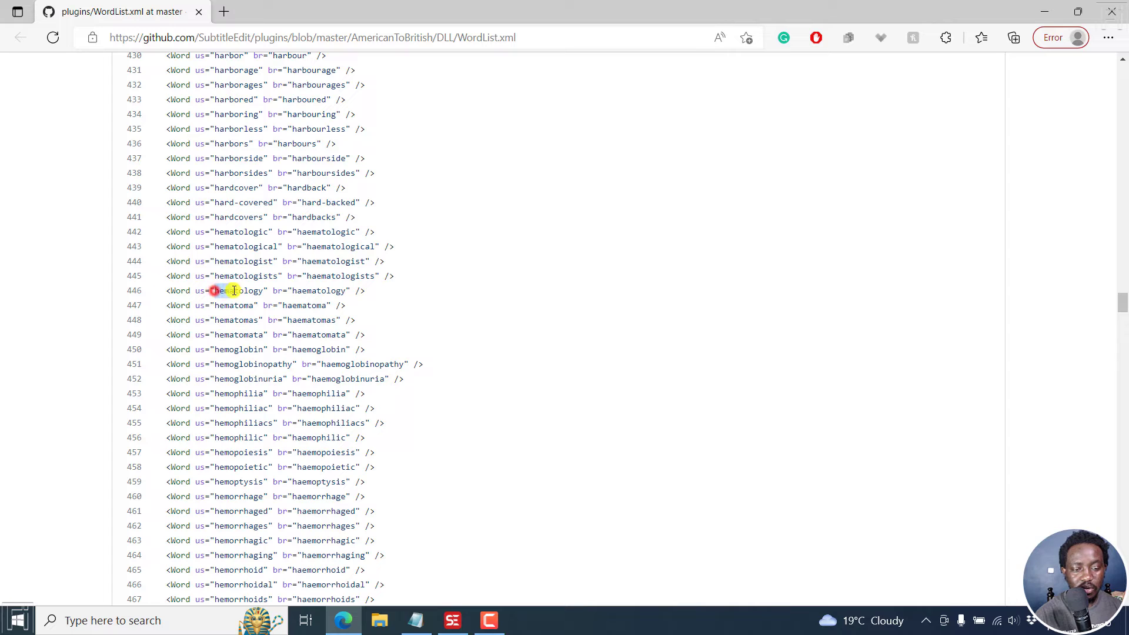
{"action": "left_click", "coordinate": [292, 291]}
{"action": "left_click", "coordinate": [292, 291]}
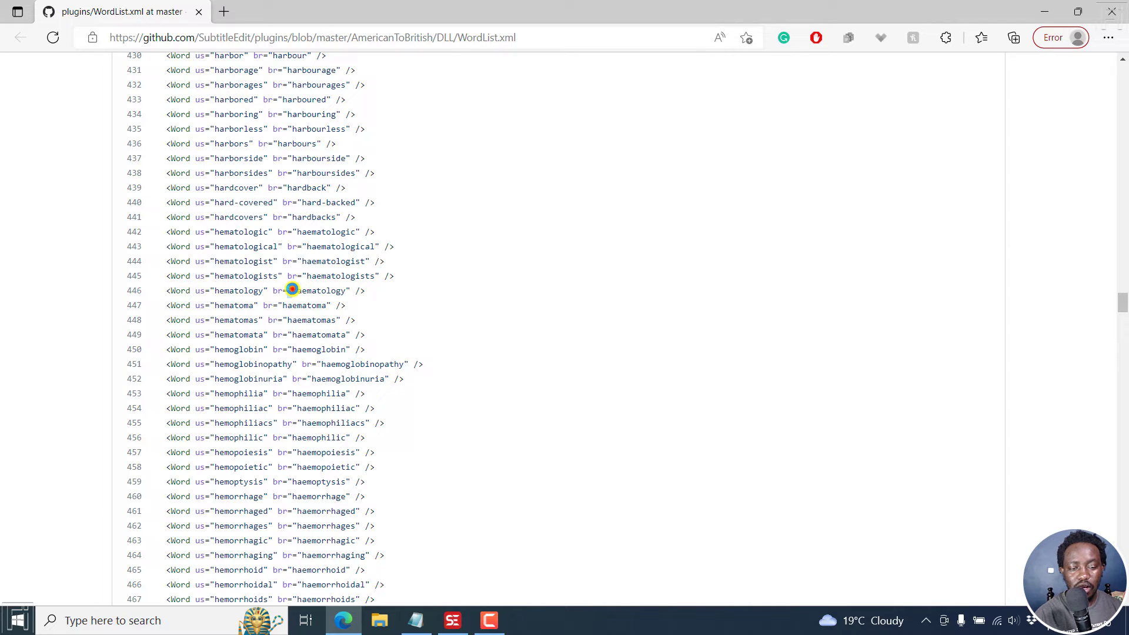
{"action": "left_click_drag", "start_coordinate": [292, 291], "coordinate": [346, 292]}
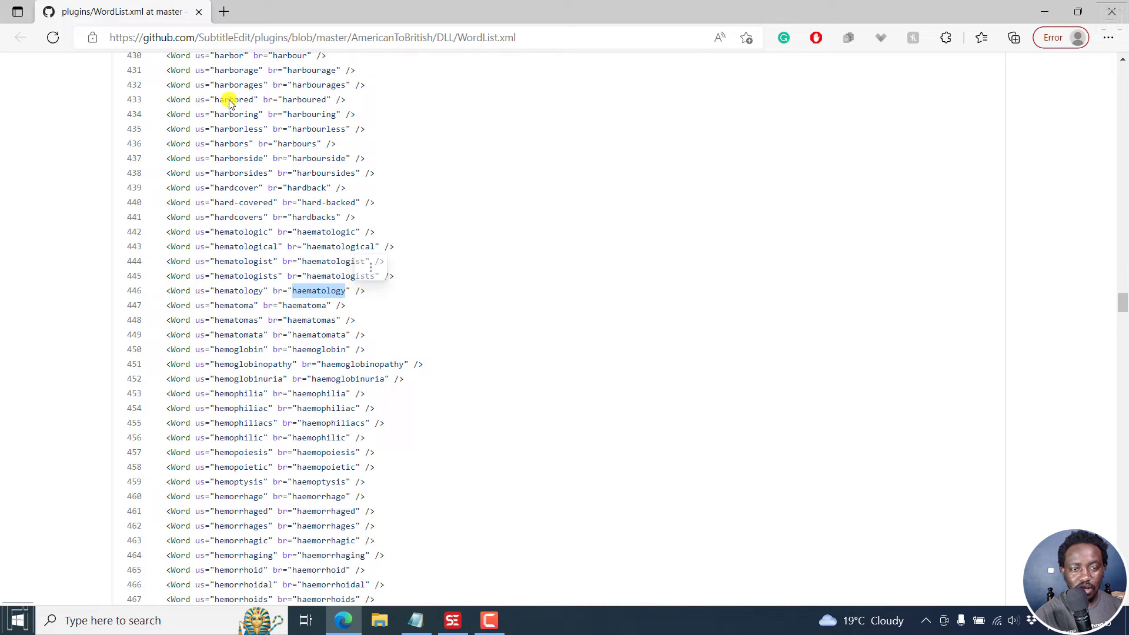
{"action": "left_click", "coordinate": [452, 620]}
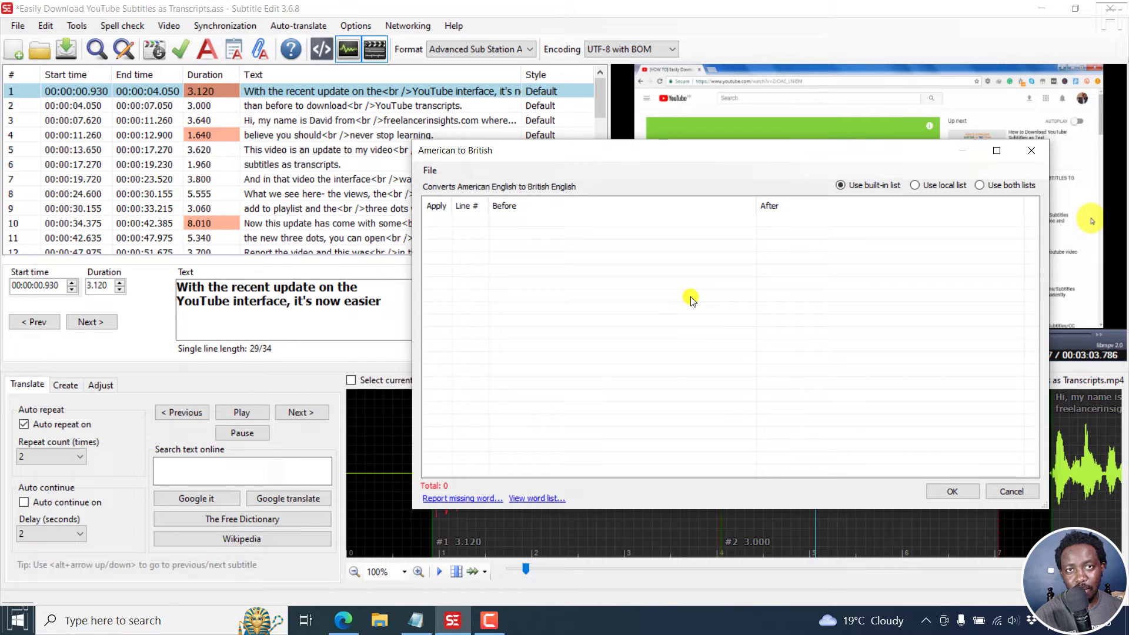
Step: Close the American to British converter and launch Merge two SRT to one ASS/SSA
{"action": "left_click", "coordinate": [1031, 150]}
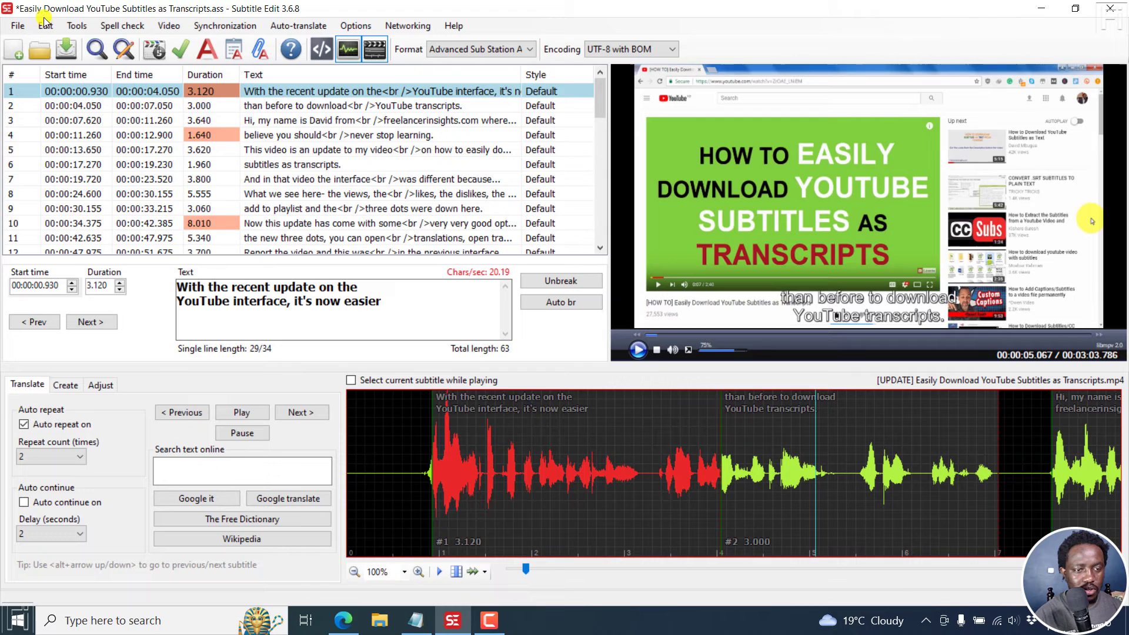
{"action": "left_click", "coordinate": [74, 26]}
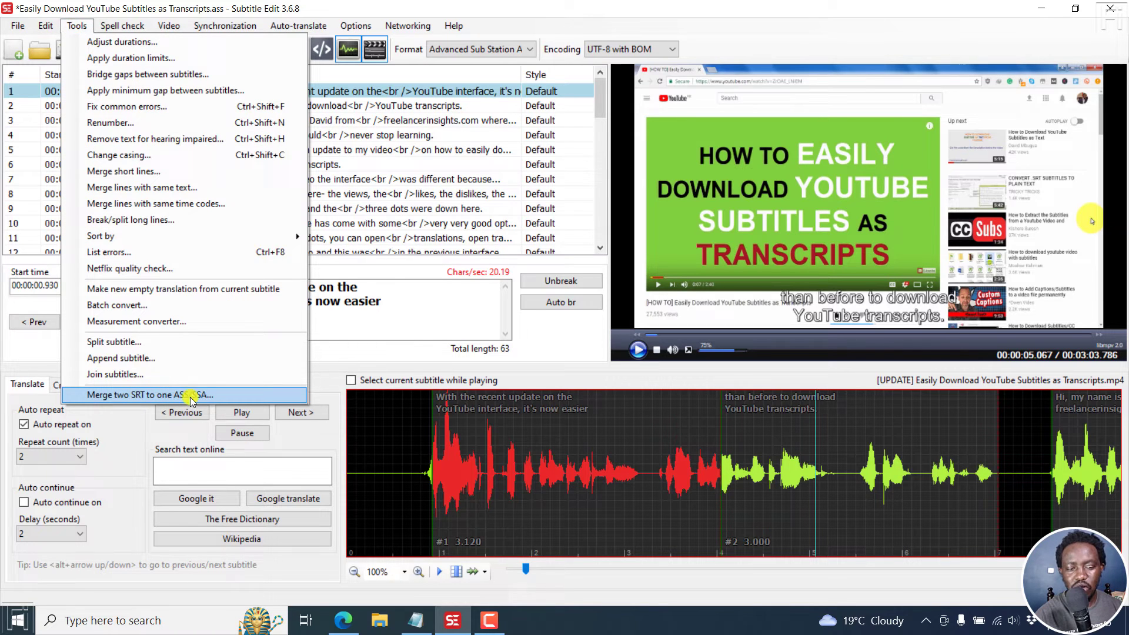
{"action": "left_click", "coordinate": [208, 394]}
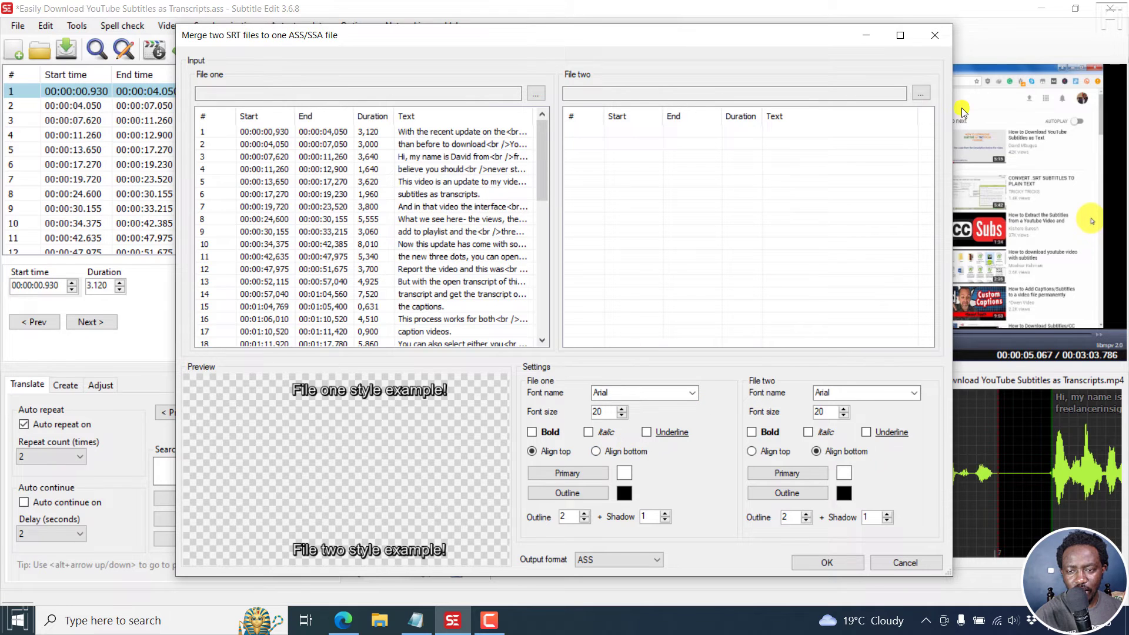
Step: Load 'Easily Download YouTube Subtitles as Transcripts.ja' as the second file to merge
{"action": "left_click", "coordinate": [921, 92]}
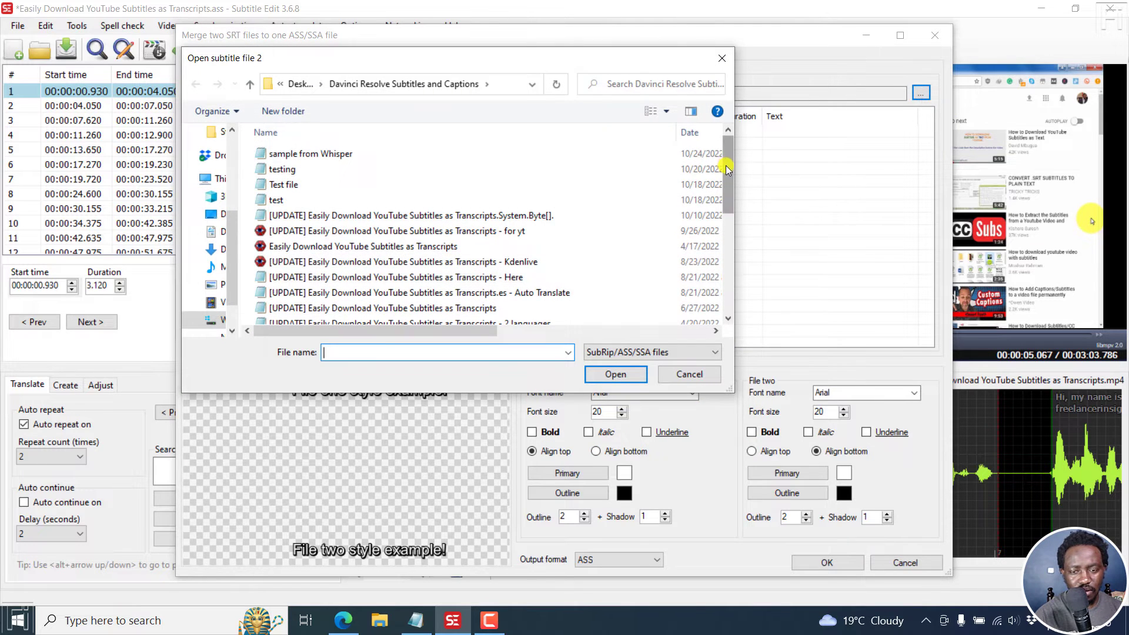
{"action": "left_click_drag", "start_coordinate": [730, 166], "coordinate": [731, 265]}
{"action": "left_click", "coordinate": [394, 238]}
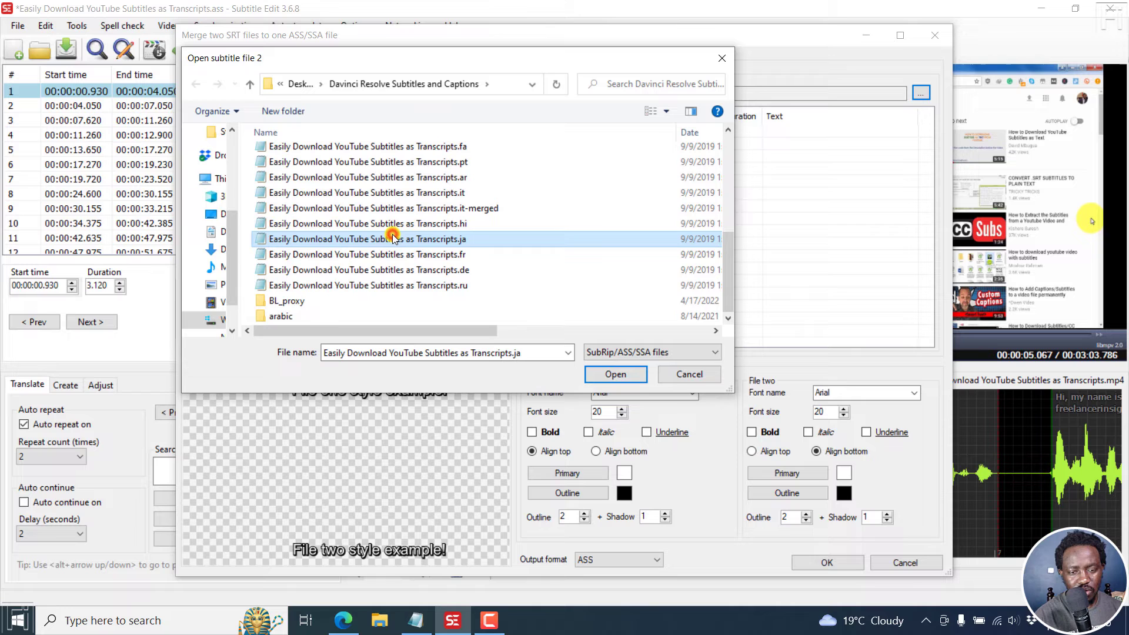
{"action": "left_click", "coordinate": [614, 375]}
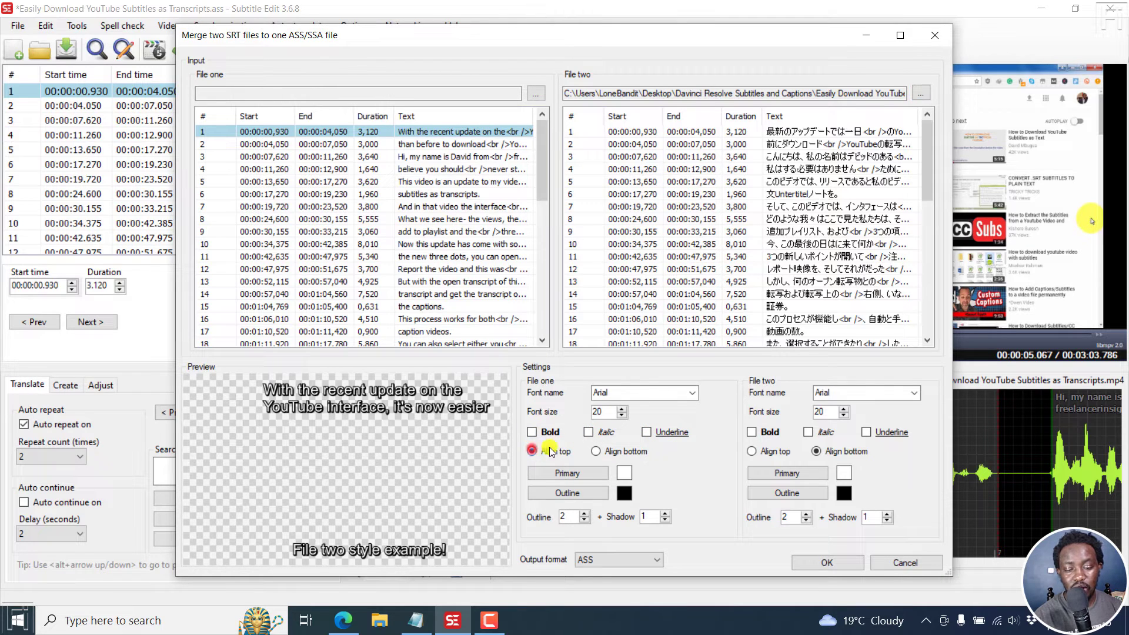
Step: Return file one to top alignment, preview a Japanese line, and confirm the English–Japanese merge
{"action": "left_click", "coordinate": [596, 451]}
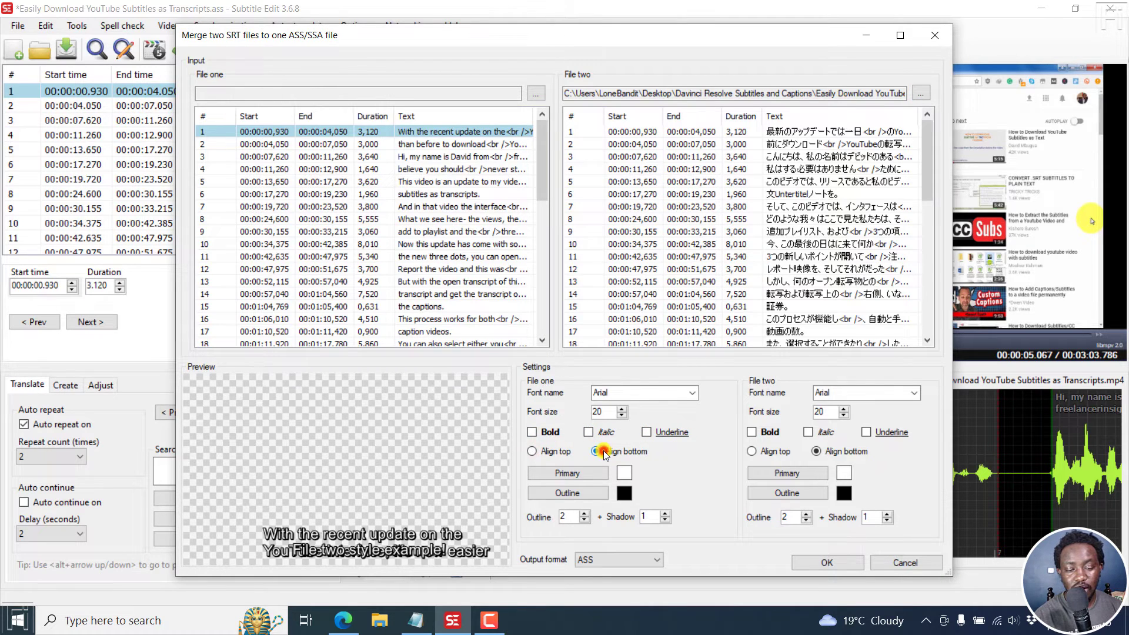
{"action": "left_click", "coordinate": [531, 451]}
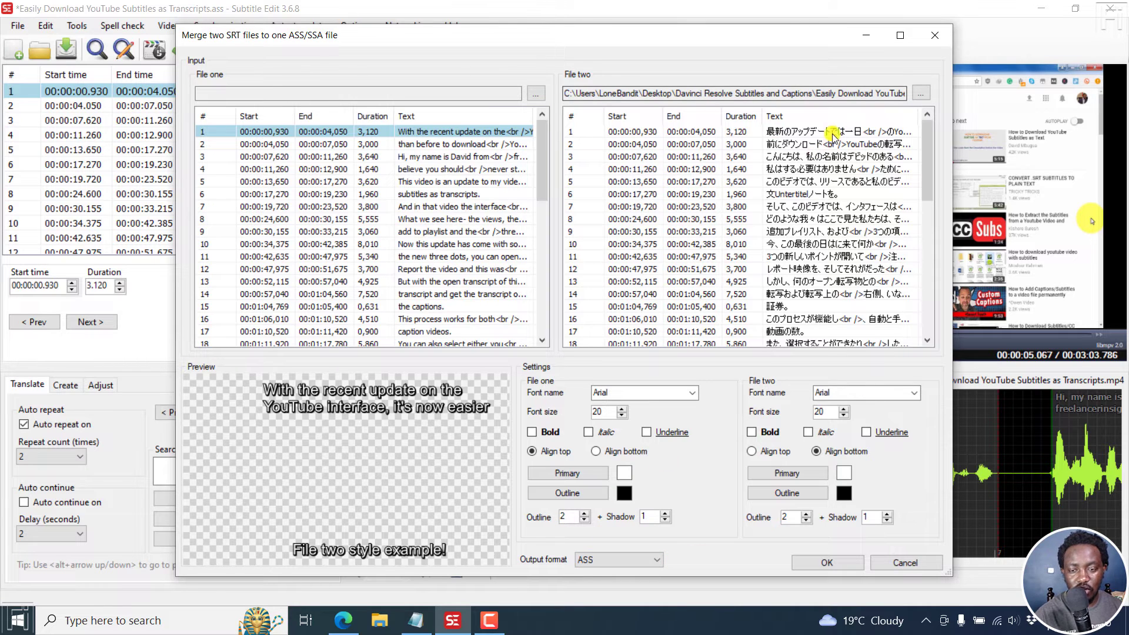
{"action": "left_click", "coordinate": [791, 132]}
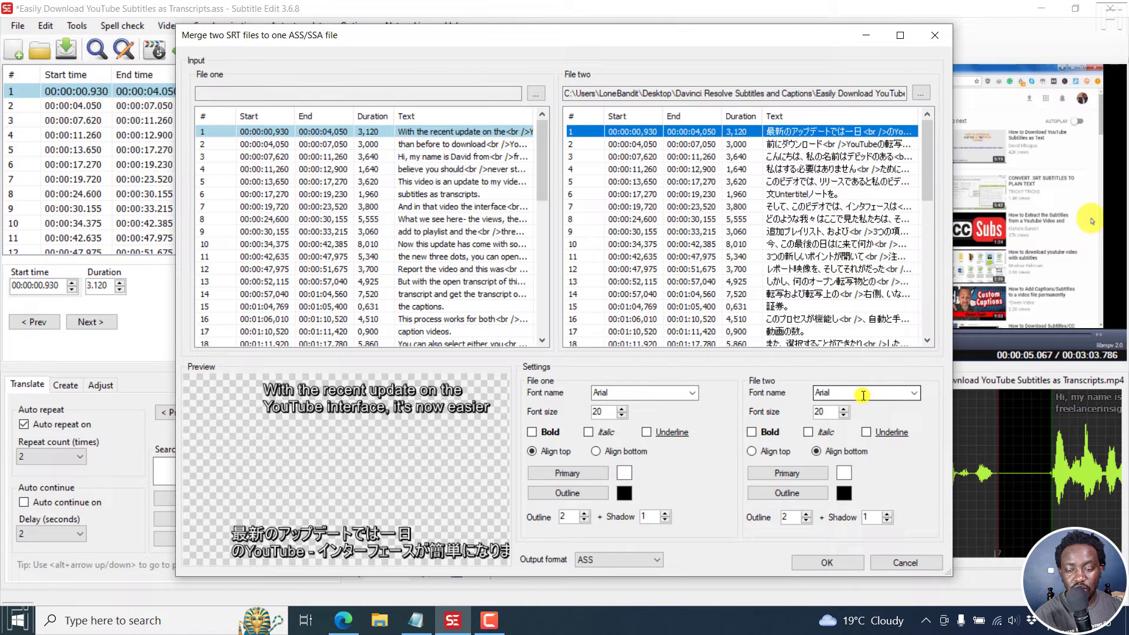
{"action": "left_click", "coordinate": [807, 564]}
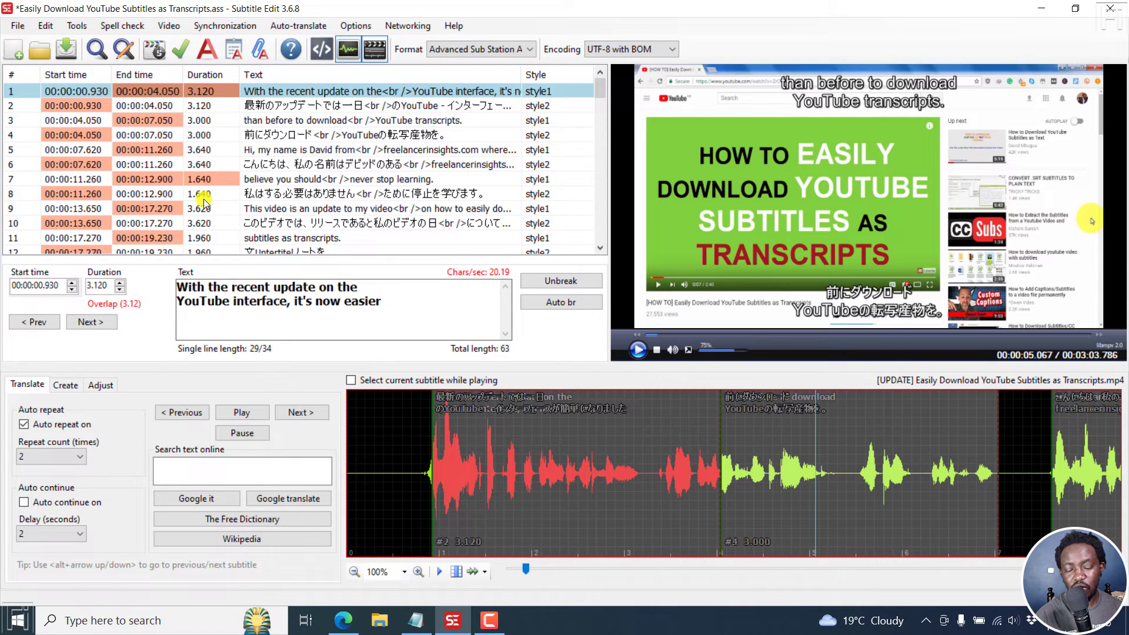
Step: Add the Japanese (.ja) and Hindi (.hi) subtitle files to Join subtitles
{"action": "left_click", "coordinate": [80, 28]}
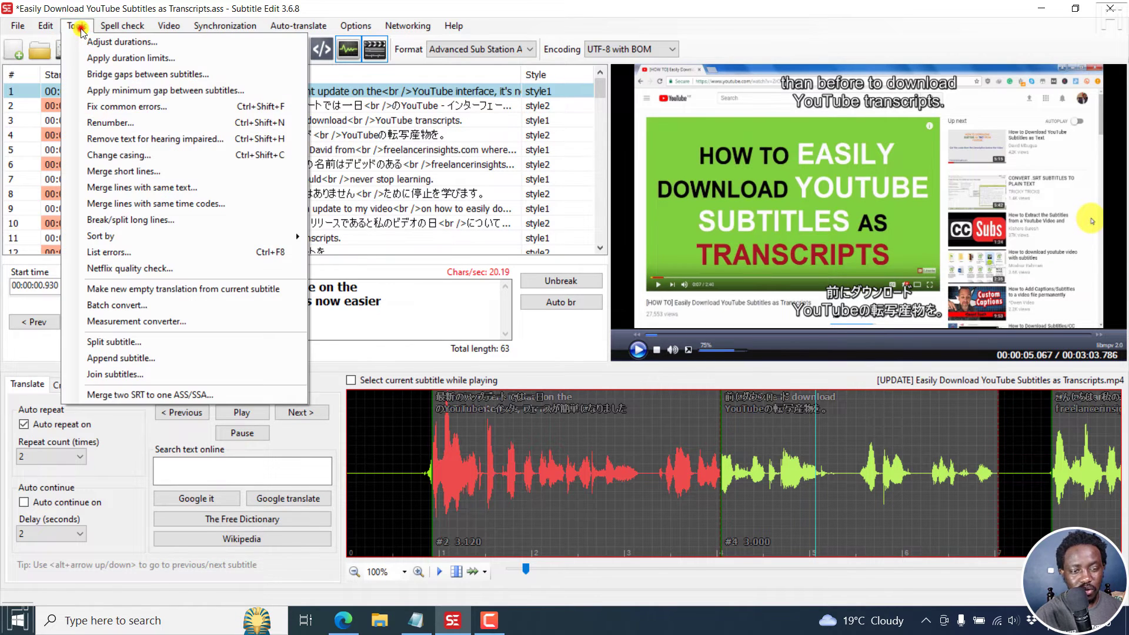
{"action": "left_click", "coordinate": [140, 379]}
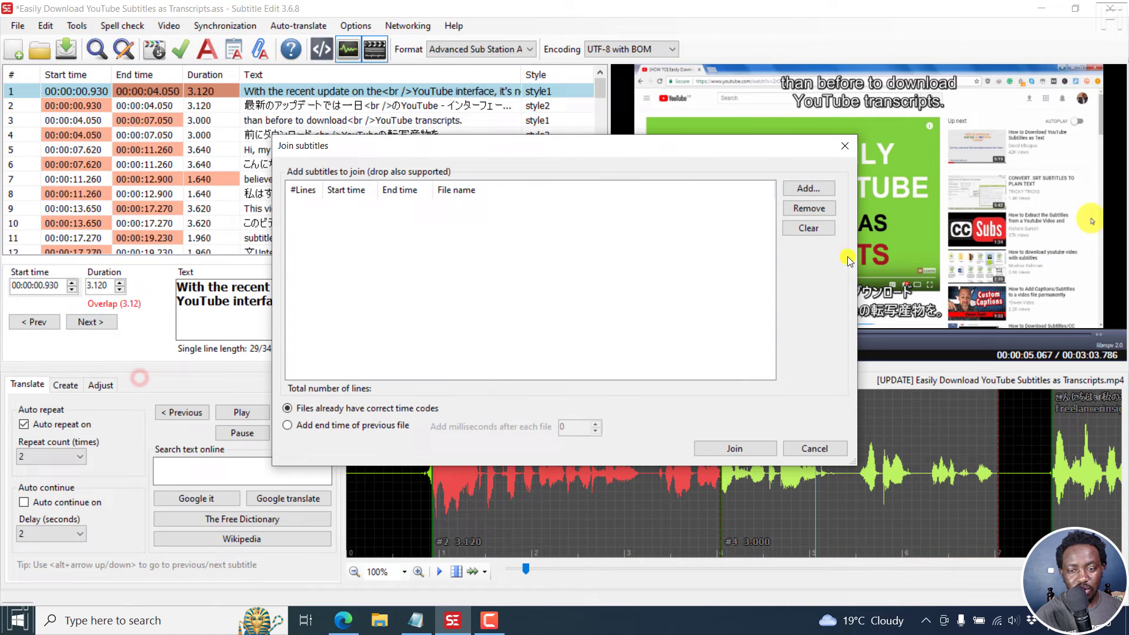
{"action": "left_click", "coordinate": [808, 188]}
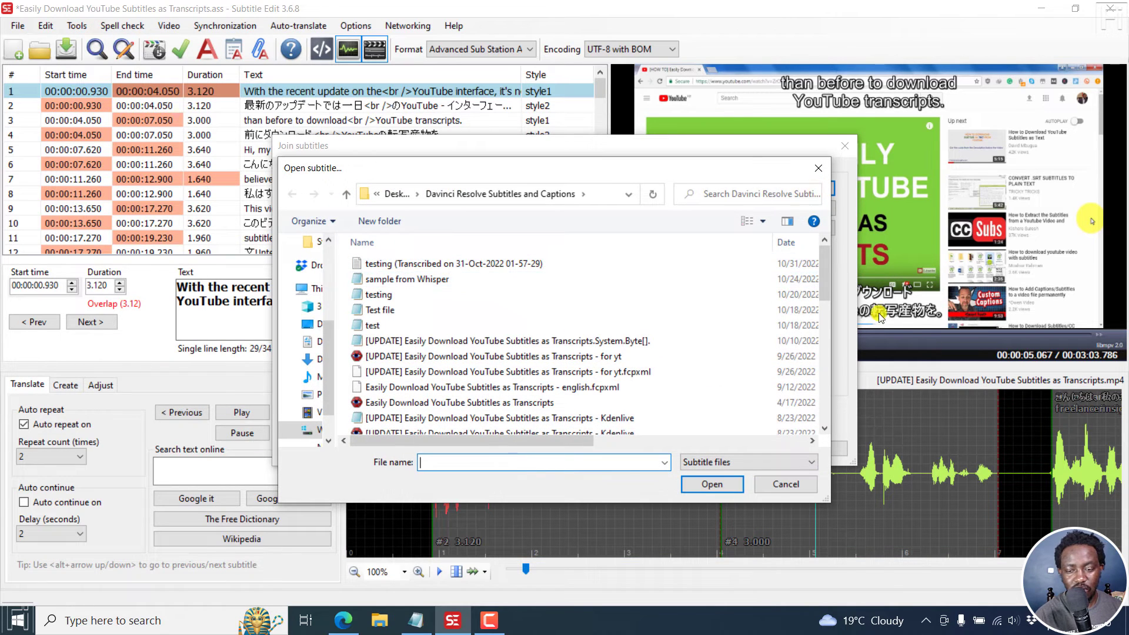
{"action": "scroll", "coordinate": [581, 291], "scroll_direction": "down", "scroll_amount": 5}
{"action": "scroll", "coordinate": [557, 353], "scroll_direction": "down", "scroll_amount": 5}
{"action": "left_click", "coordinate": [531, 350]}
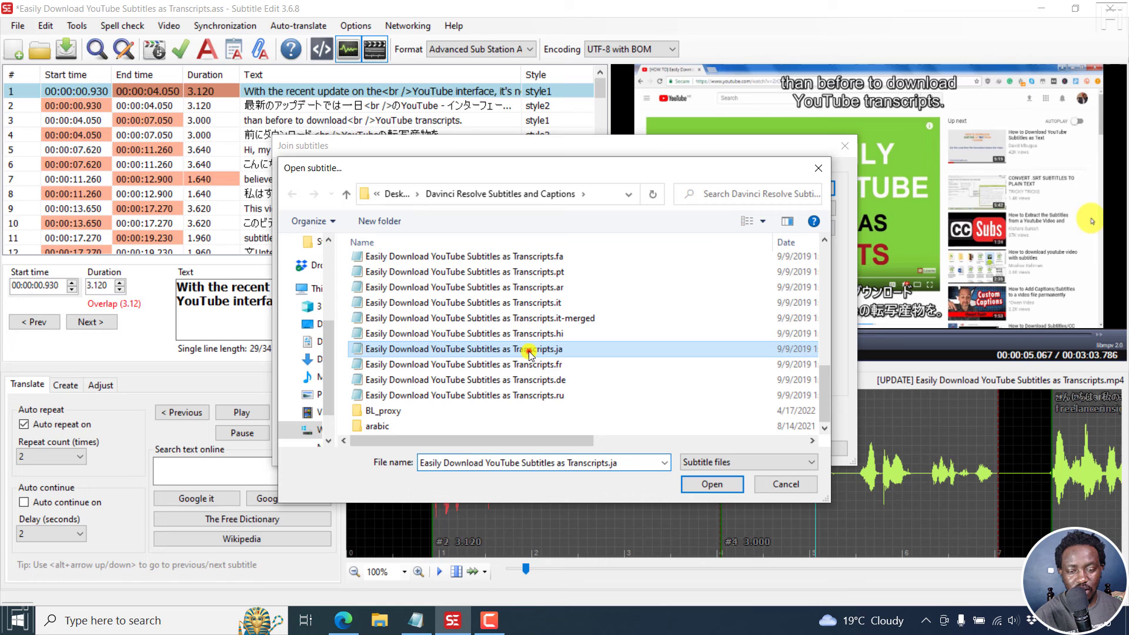
{"action": "left_click", "coordinate": [512, 334], "text": "ctrl"}
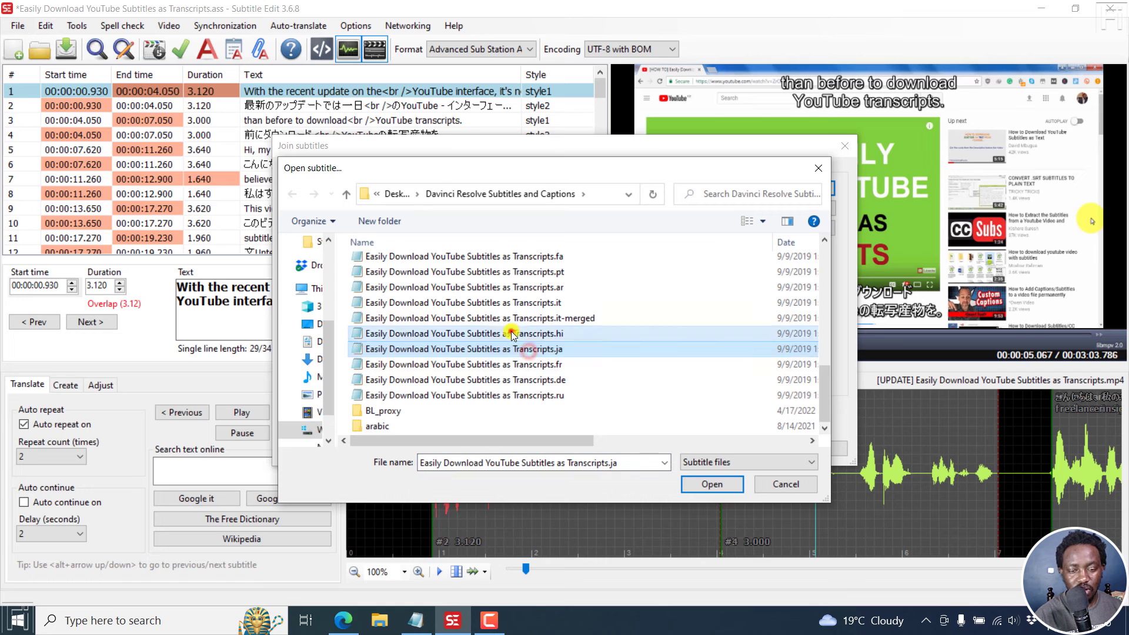
{"action": "left_click", "coordinate": [691, 486]}
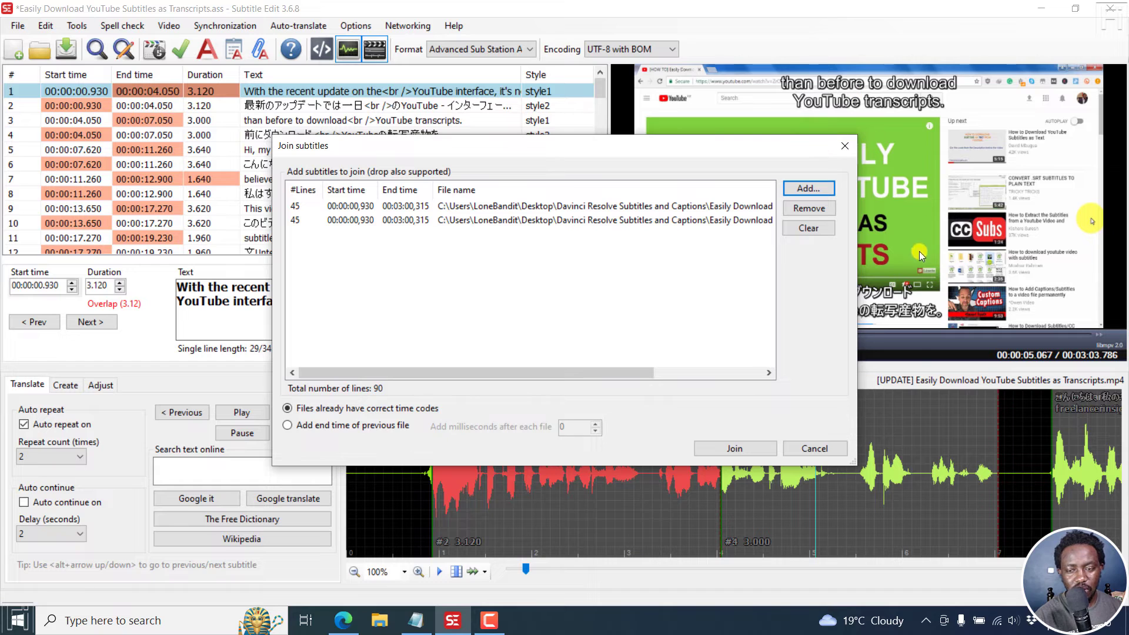
Step: Join the two listed files into a new SRT, discarding changes to the merged file
{"action": "left_click", "coordinate": [807, 191]}
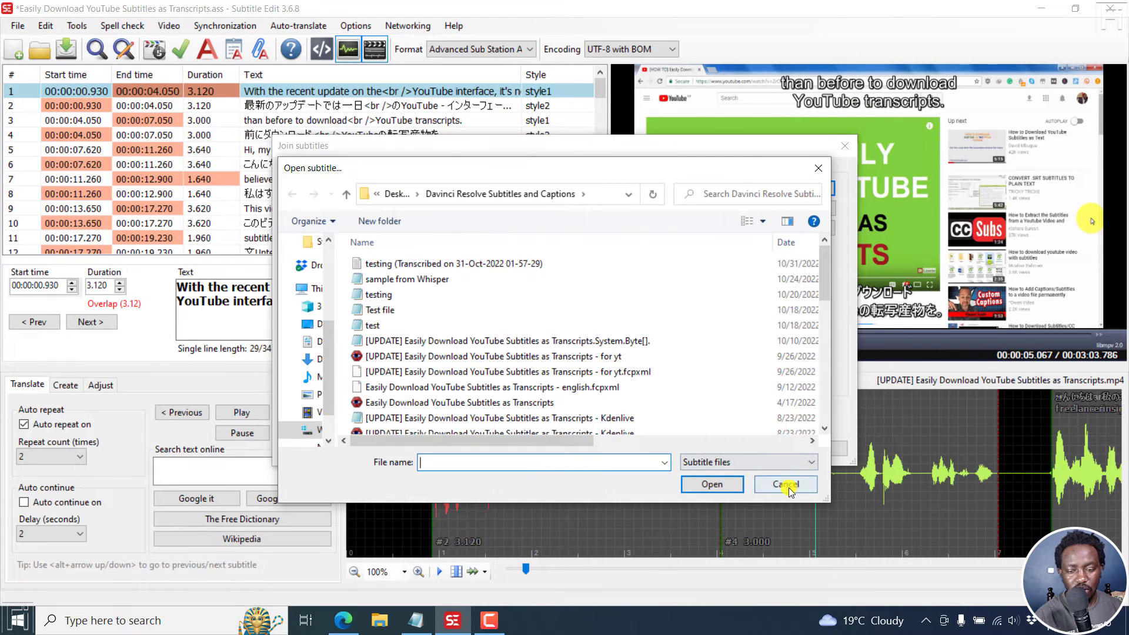
{"action": "left_click", "coordinate": [789, 488]}
{"action": "left_click", "coordinate": [732, 450]}
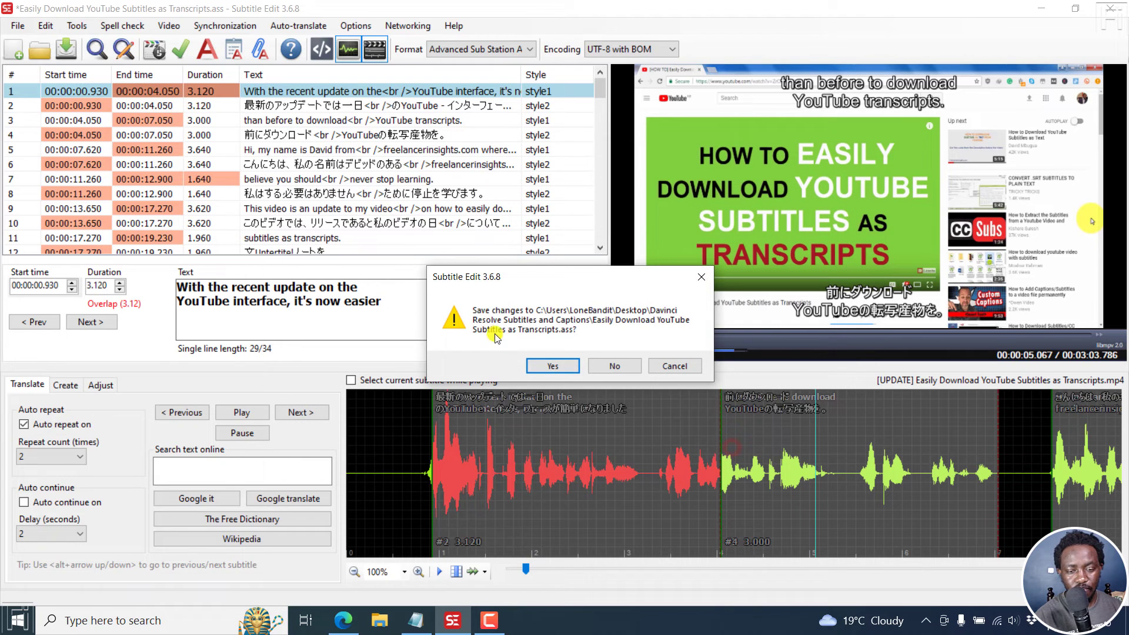
{"action": "left_click", "coordinate": [598, 365]}
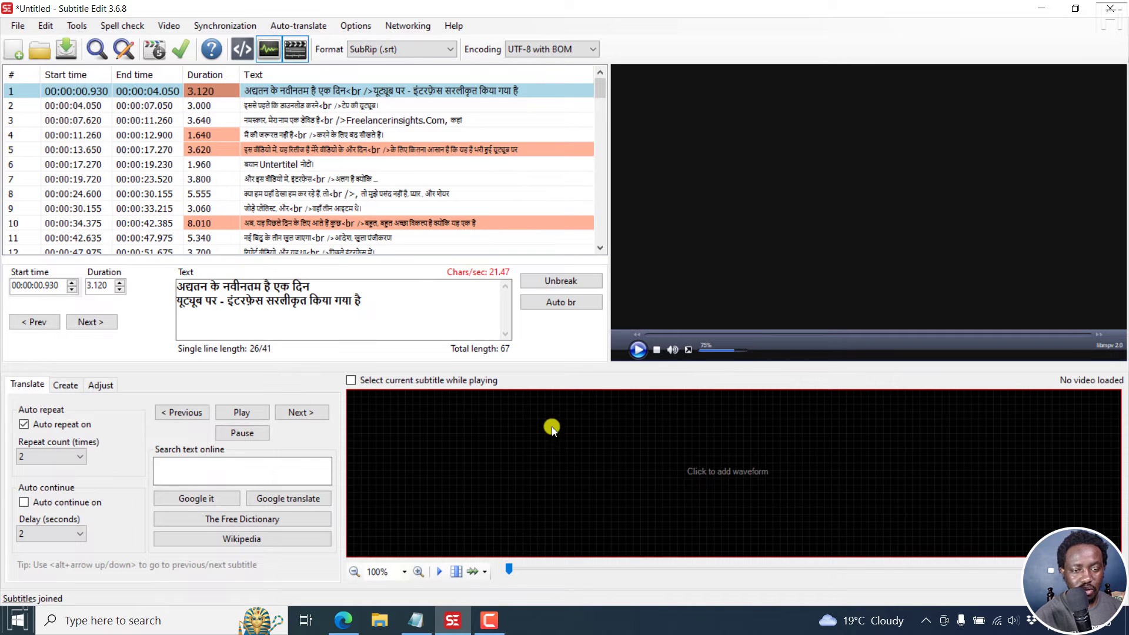
Step: Load the '[UPDATE] Easily Download YouTube Subtitles as Transcripts' video and check subtitle lines
{"action": "left_click", "coordinate": [603, 465]}
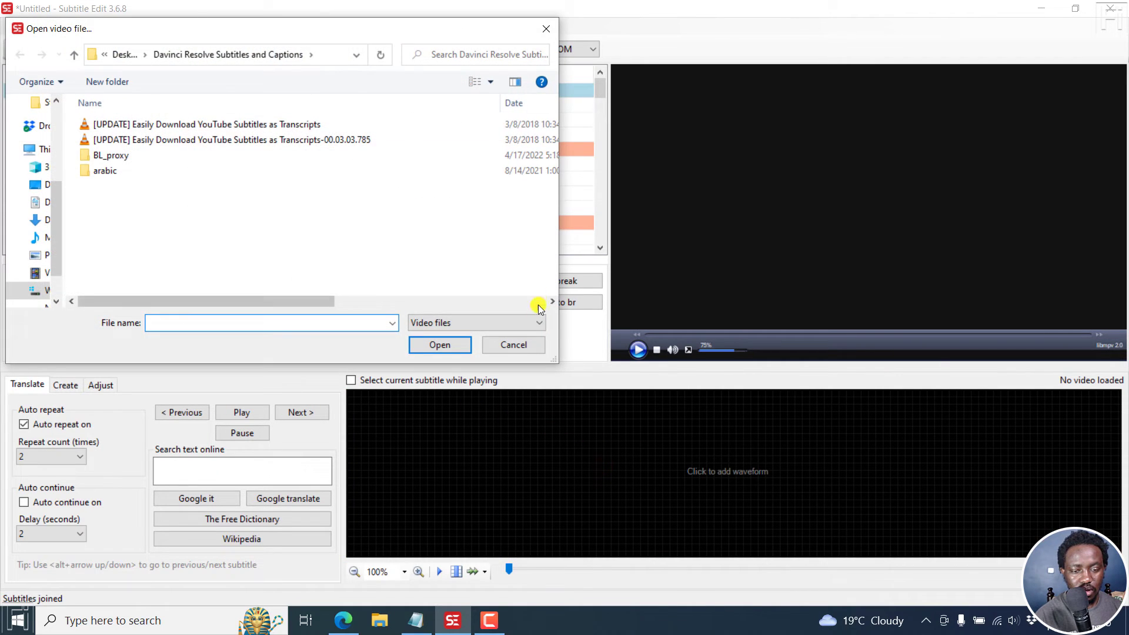
{"action": "left_click", "coordinate": [514, 343]}
{"action": "left_click", "coordinate": [168, 26]}
{"action": "left_click", "coordinate": [189, 39]}
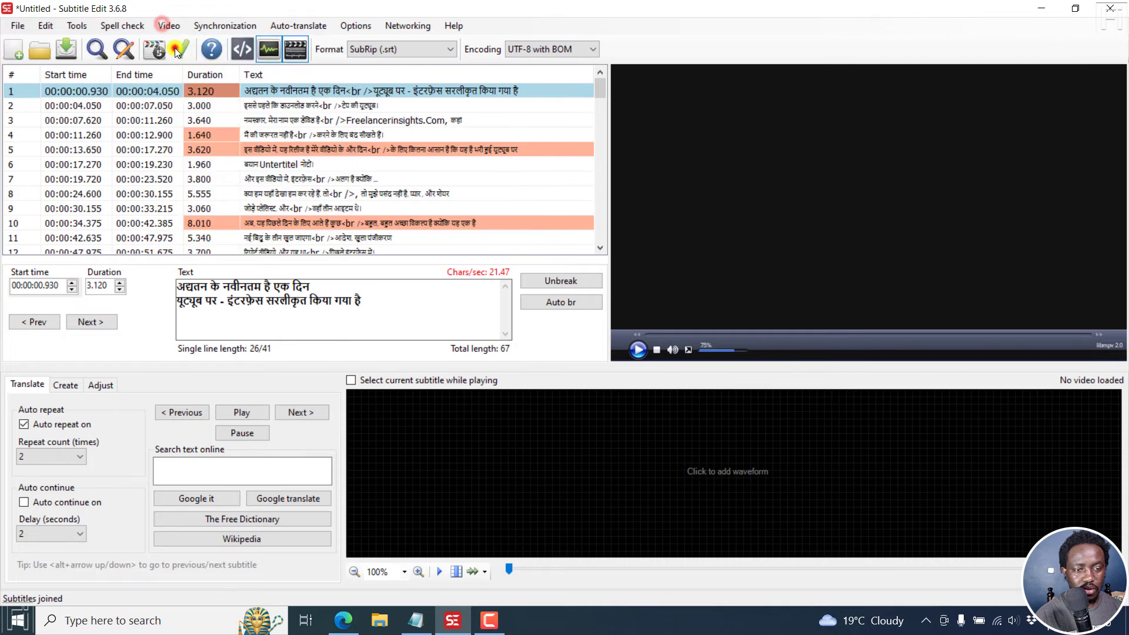
{"action": "left_click", "coordinate": [210, 124]}
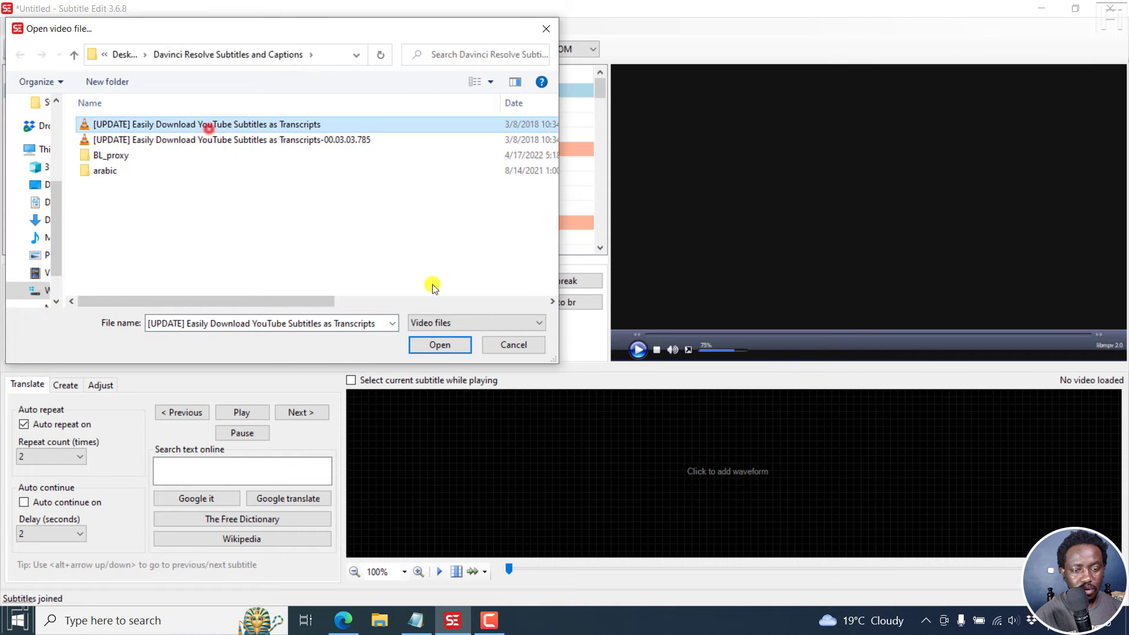
{"action": "left_click", "coordinate": [440, 345]}
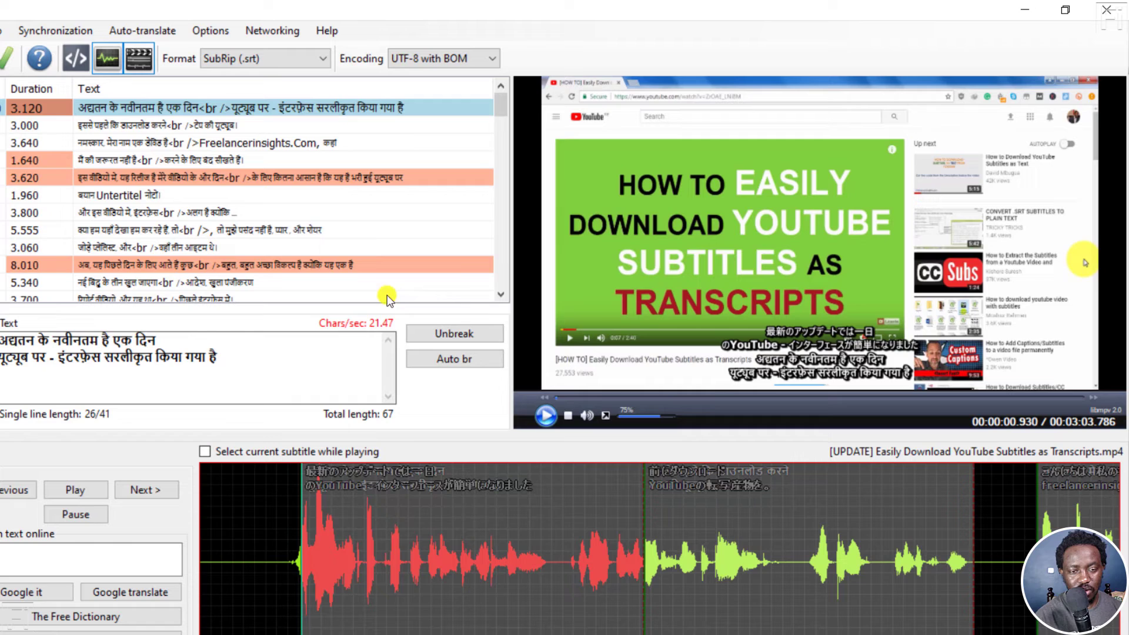
{"action": "left_click_drag", "start_coordinate": [500, 115], "coordinate": [502, 159]}
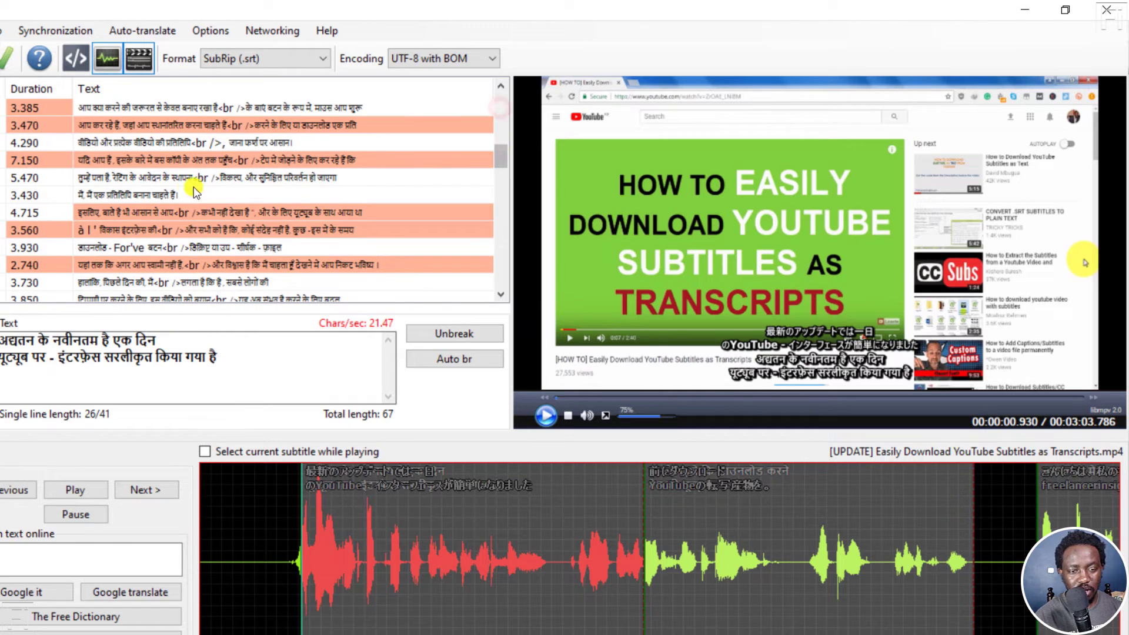
{"action": "left_click", "coordinate": [180, 178]}
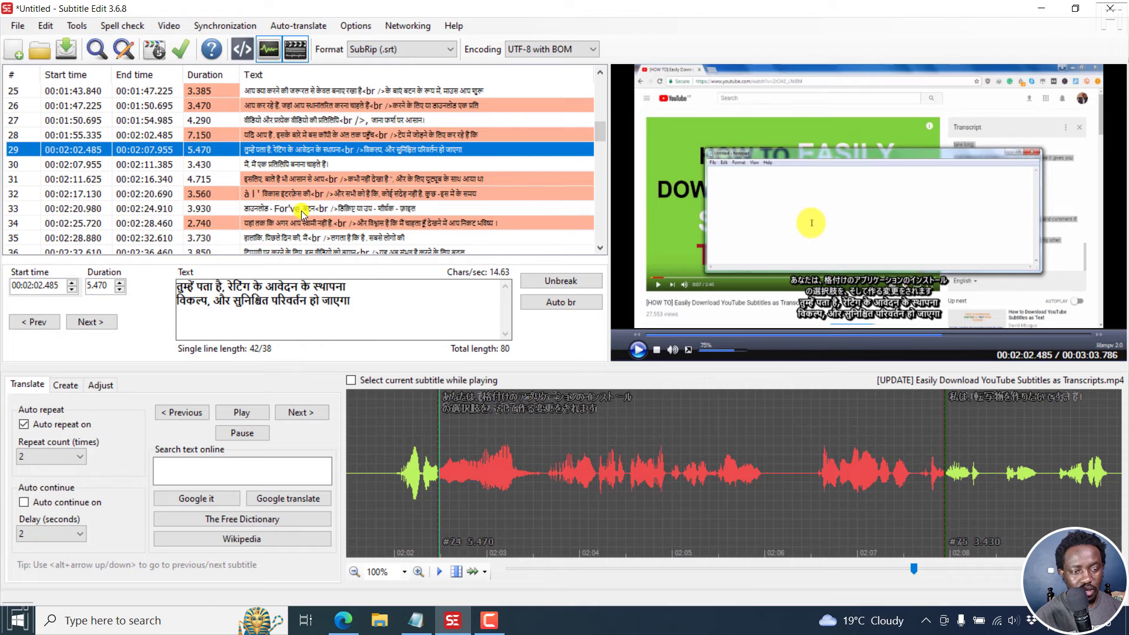
{"action": "mouse_move", "coordinate": [598, 132]}
{"action": "left_mouse_down"}
{"action": "mouse_move", "coordinate": [602, 167]}
{"action": "mouse_move", "coordinate": [599, 81]}
{"action": "left_mouse_up"}
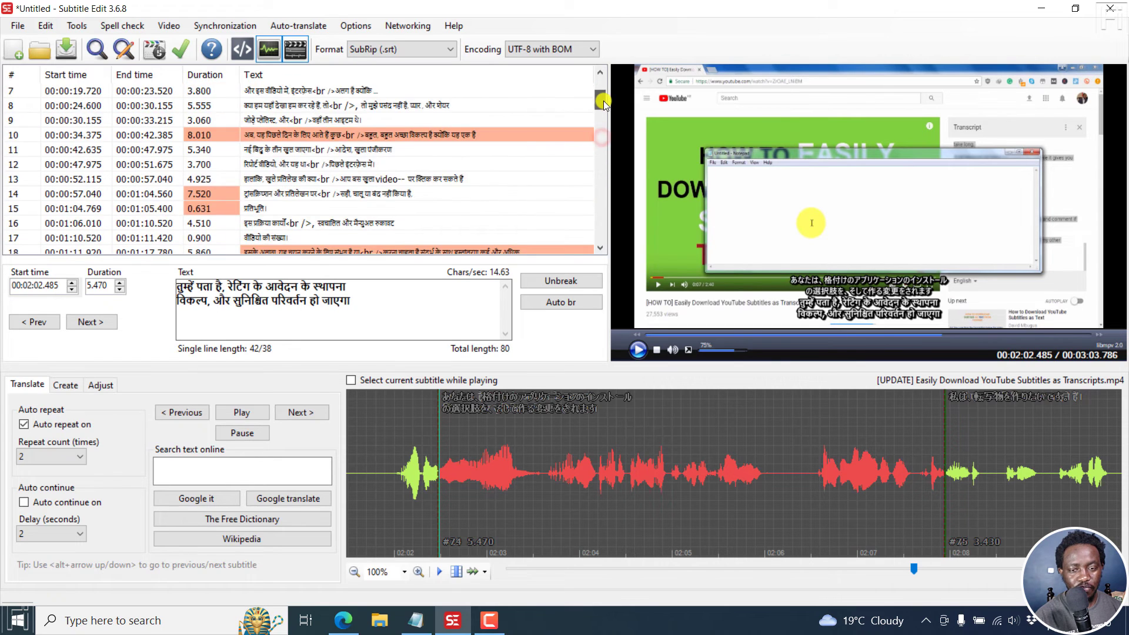
{"action": "left_click", "coordinate": [108, 117]}
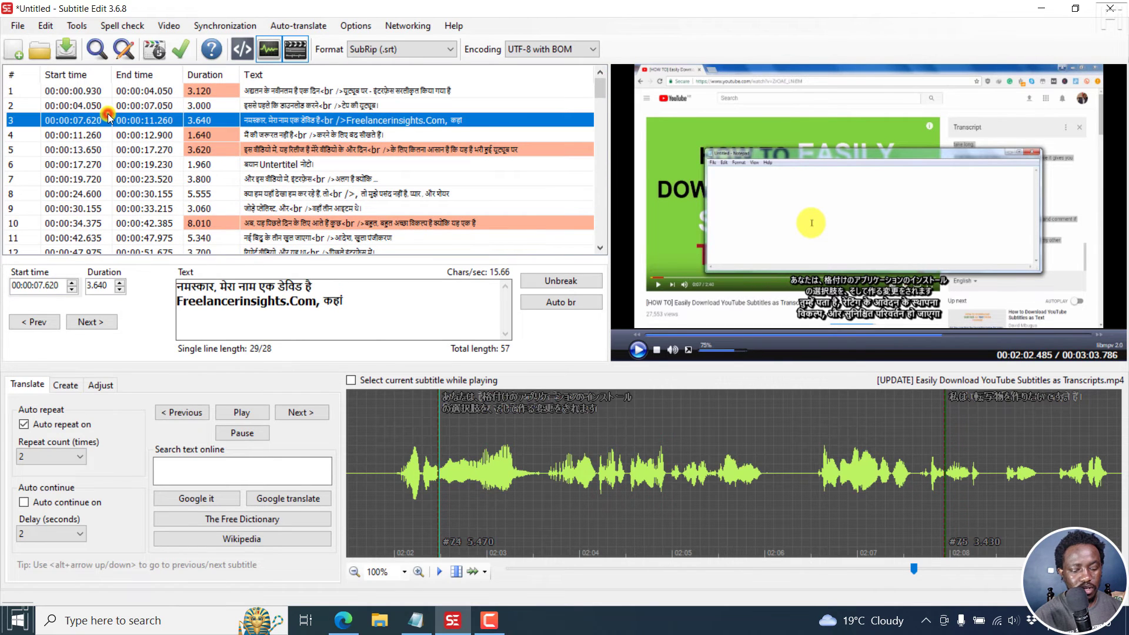
Step: Try a start-time sort, undo it, then select Hindi rows 1–45
{"action": "key", "text": "ctrl+a"}
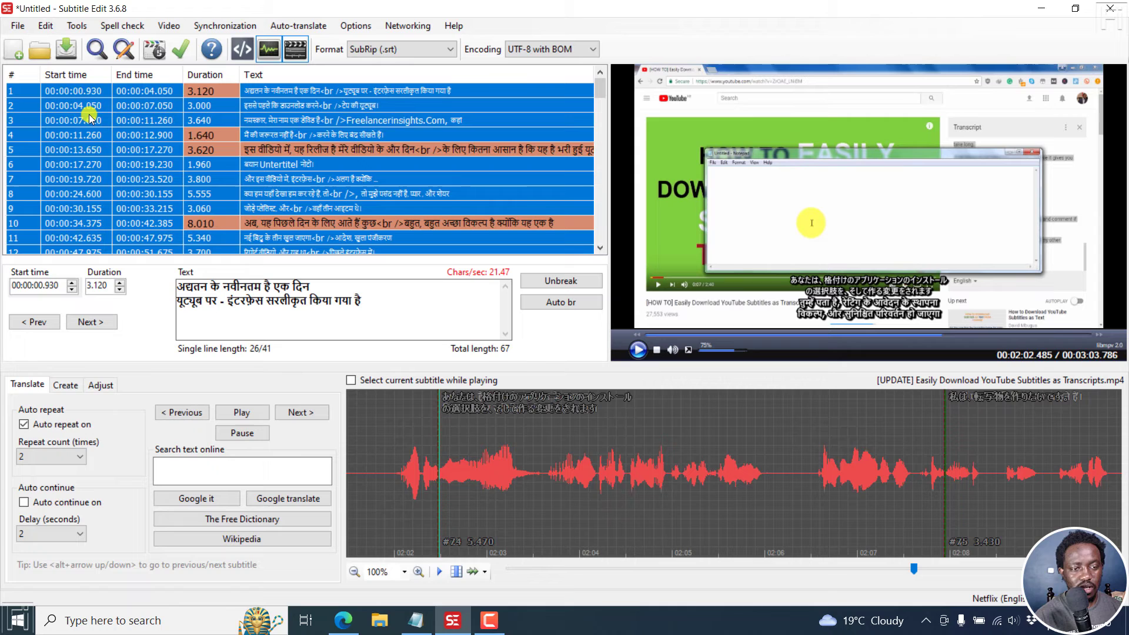
{"action": "left_click", "coordinate": [79, 26]}
{"action": "mouse_move", "coordinate": [141, 237]}
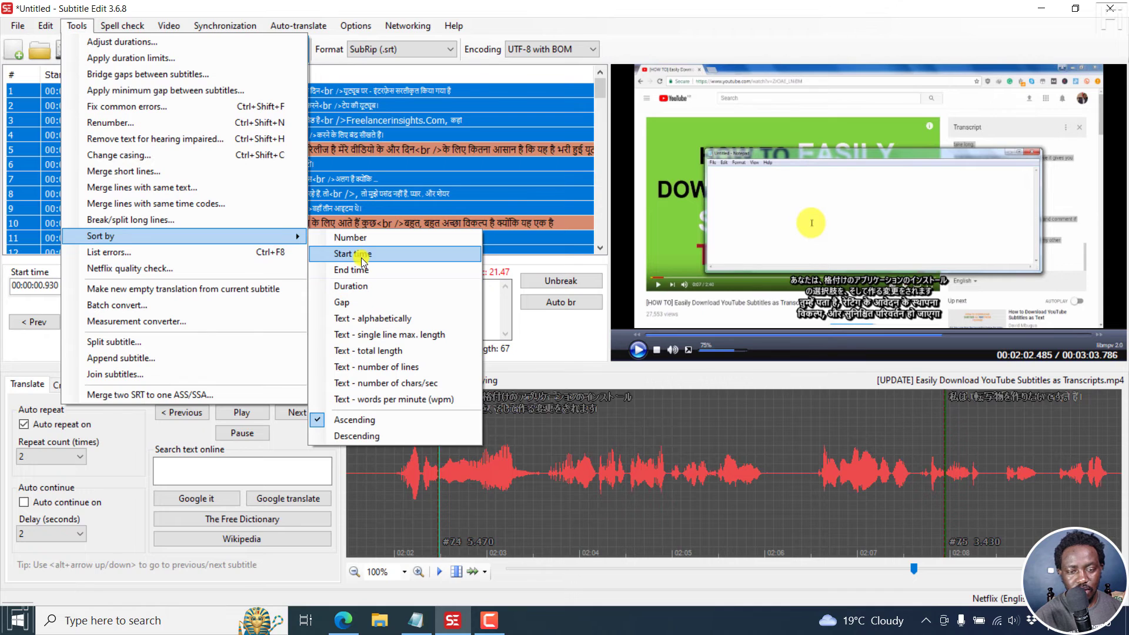
{"action": "left_click", "coordinate": [361, 255]}
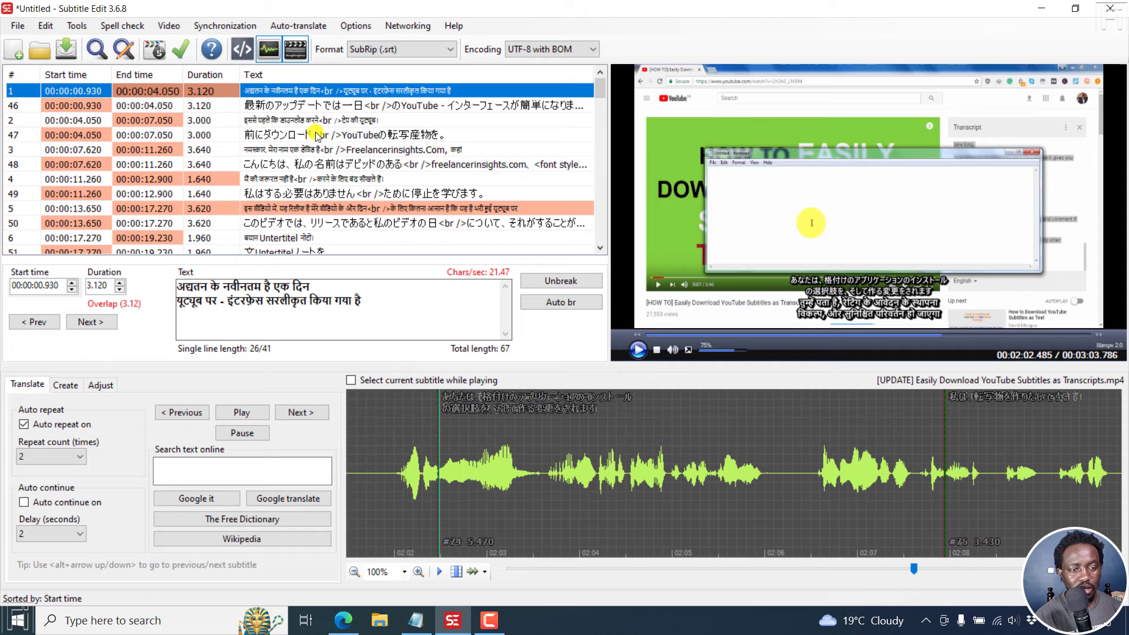
{"action": "key", "text": "ctrl+z"}
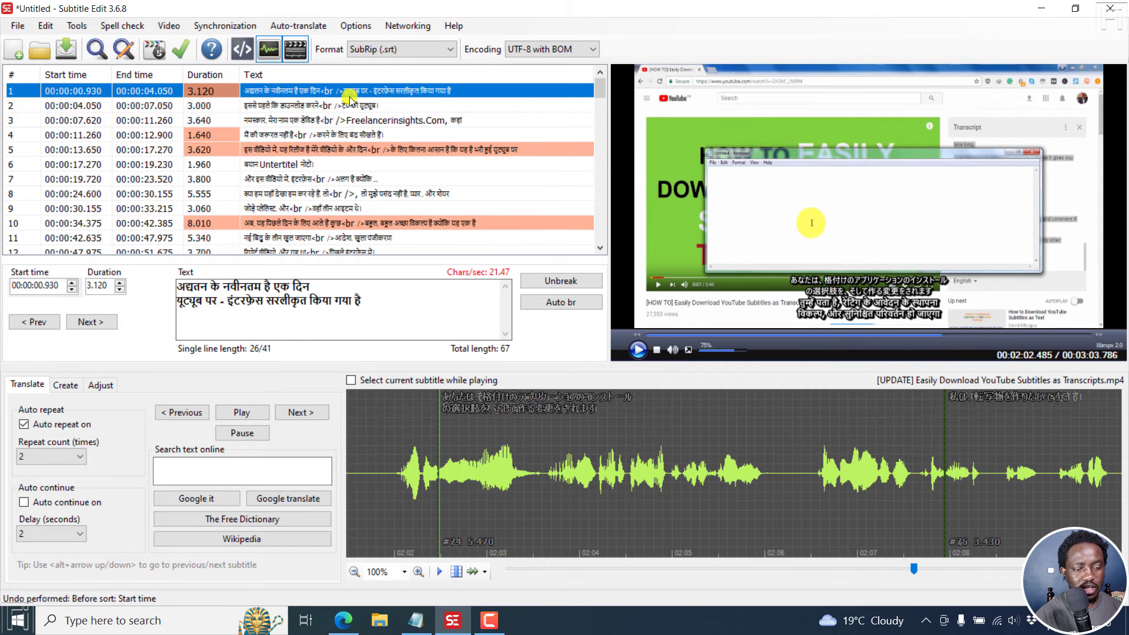
{"action": "key", "text": "ctrl+a"}
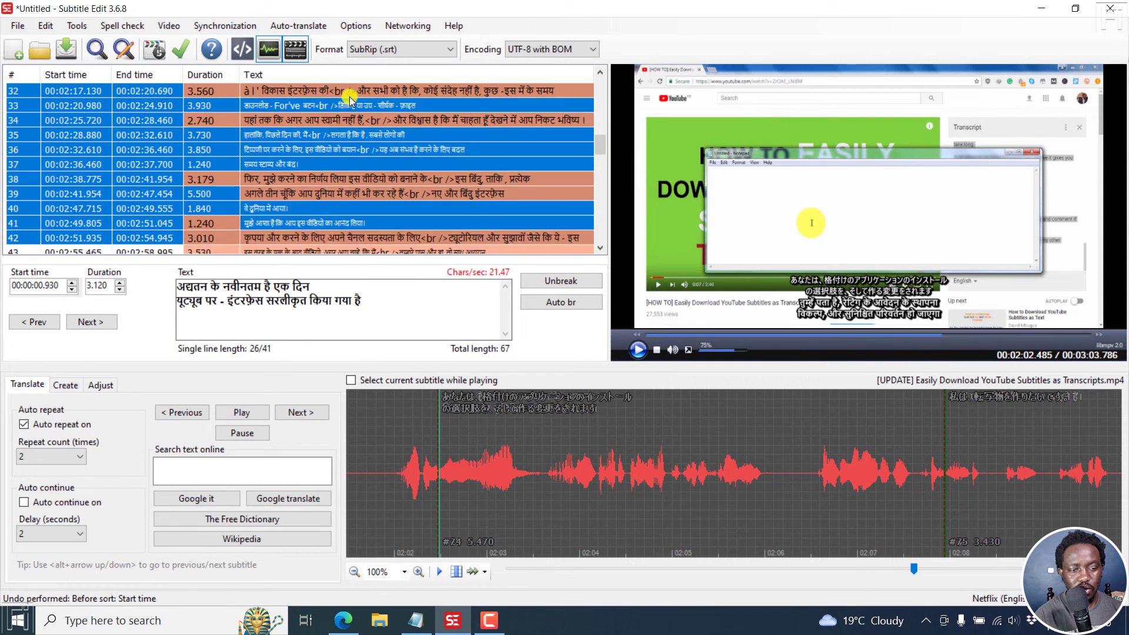
{"action": "scroll", "coordinate": [351, 98], "scroll_direction": "down", "scroll_amount": 1}
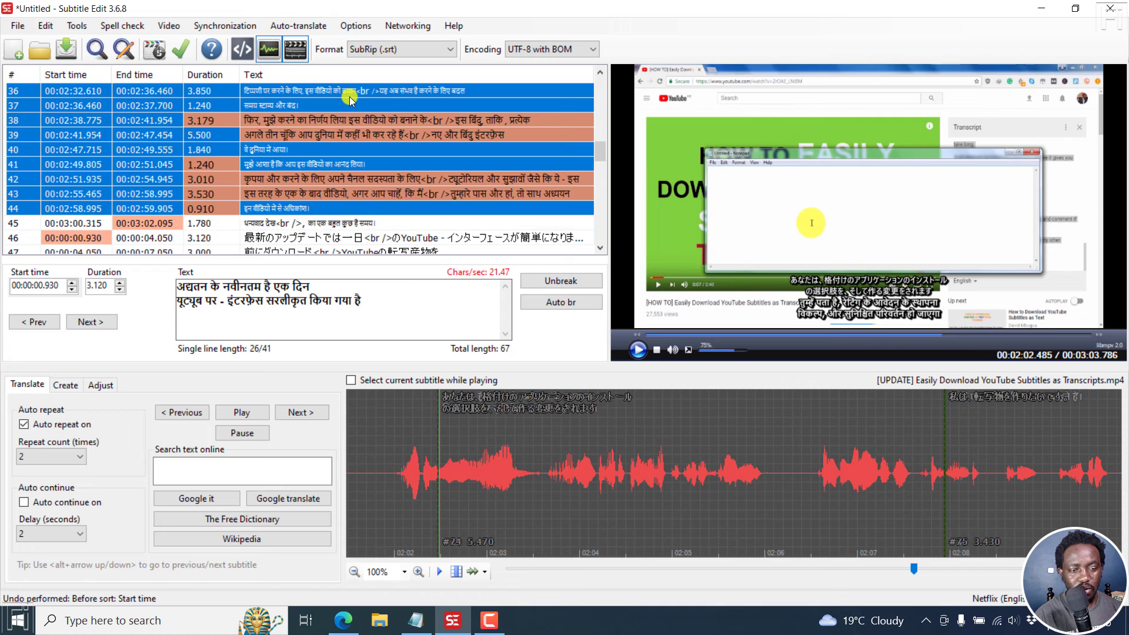
{"action": "key", "text": "shift+Down"}
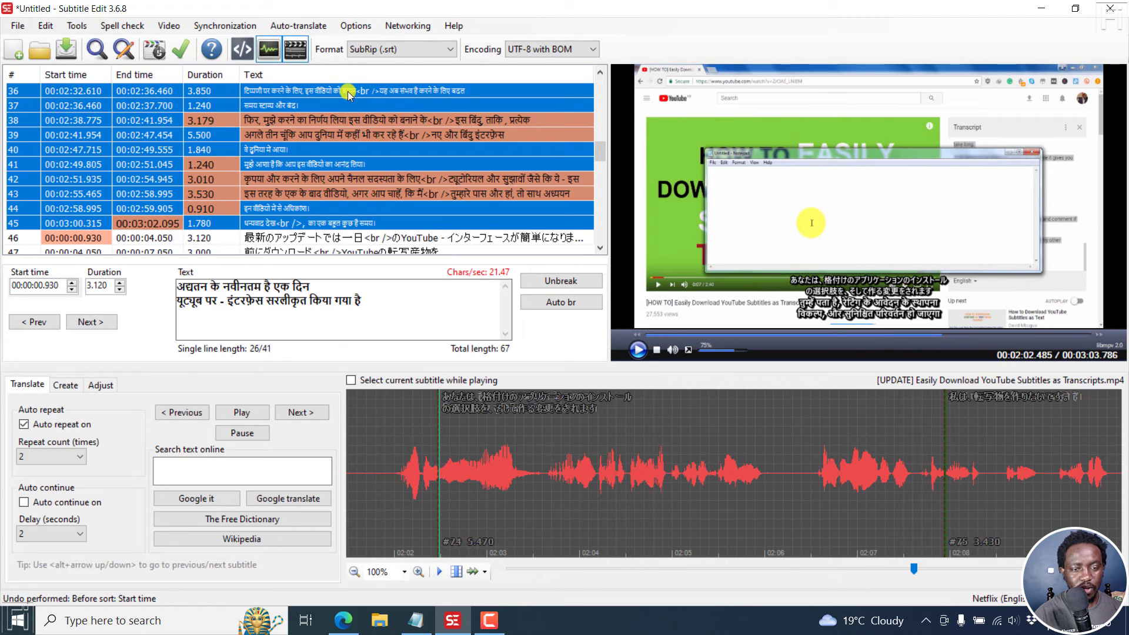
Step: Give the selected Hindi lines a yellow (FFFF00) font colour
{"action": "right_click", "coordinate": [343, 105]}
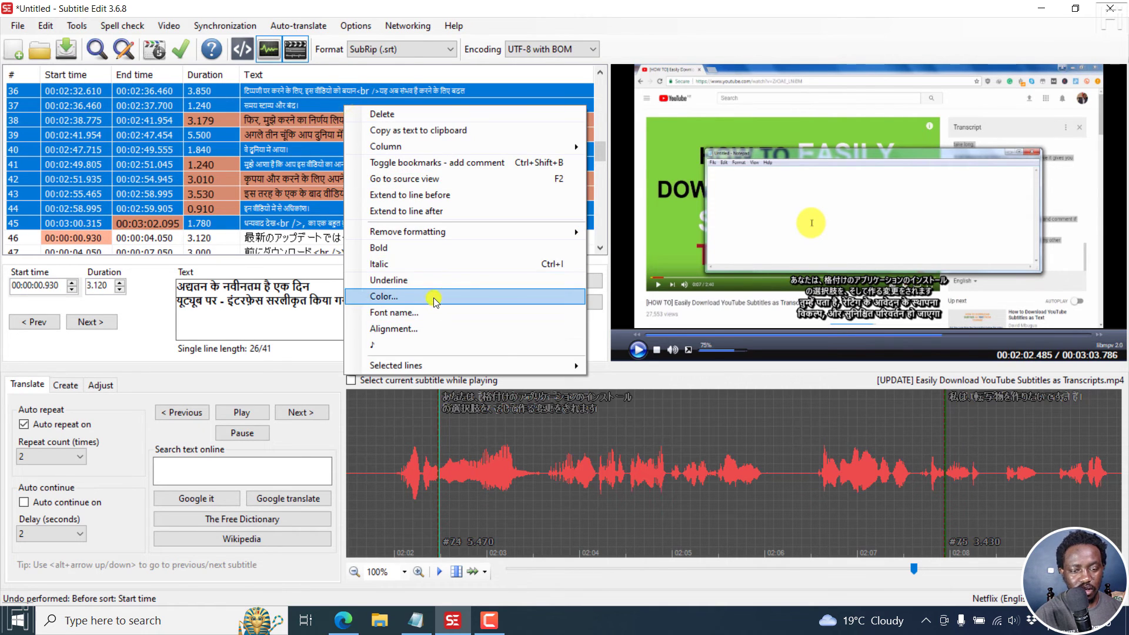
{"action": "left_click", "coordinate": [389, 302]}
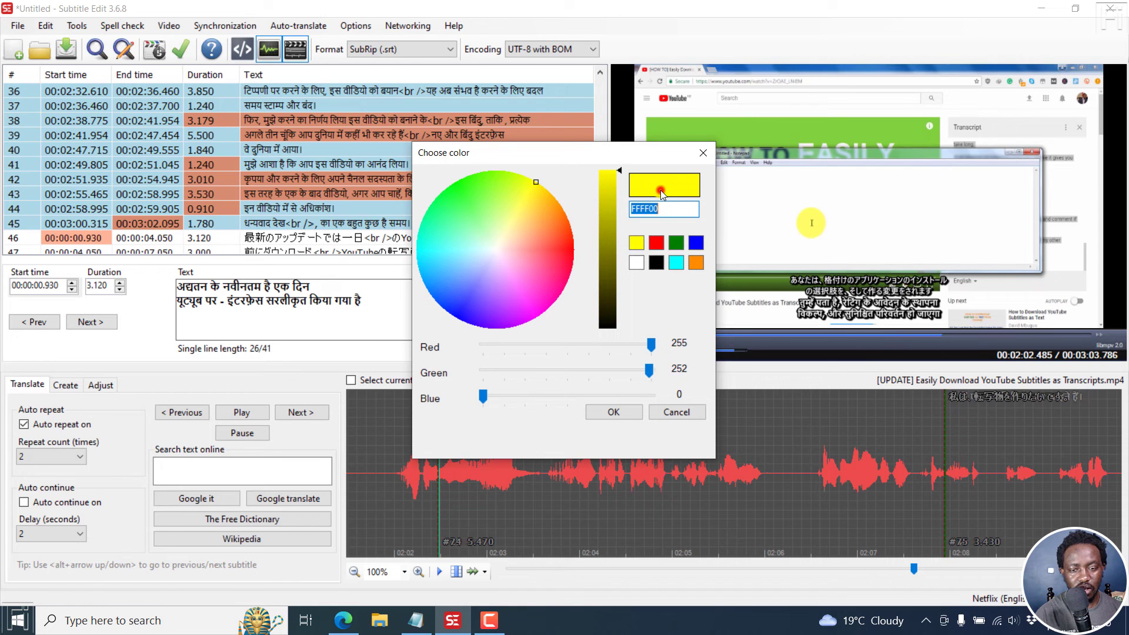
{"action": "left_click", "coordinate": [613, 412]}
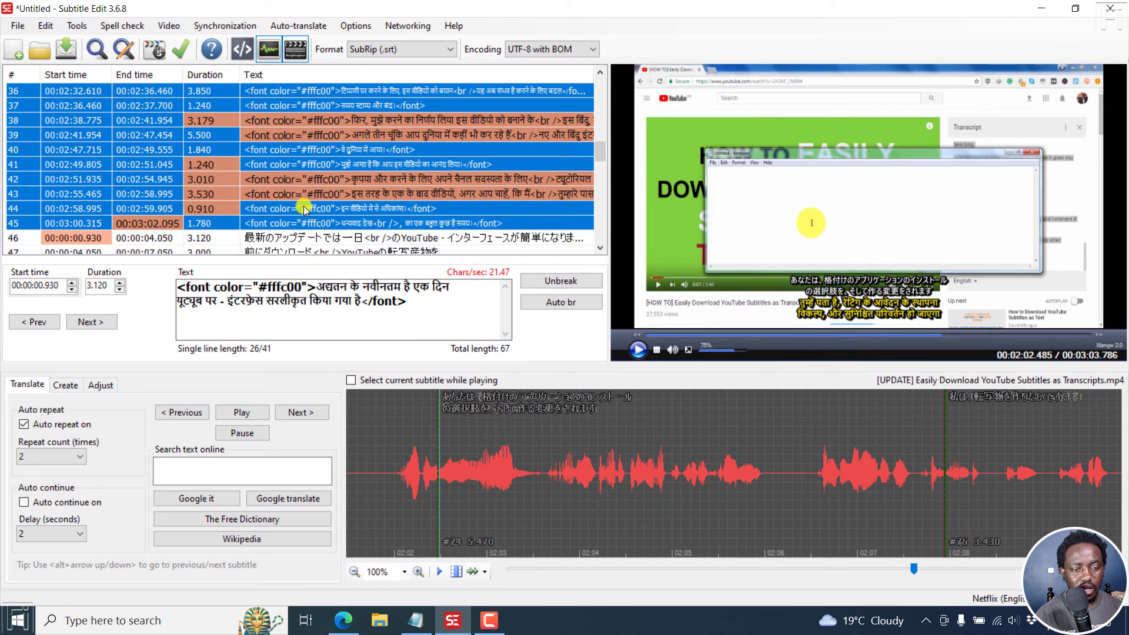
{"action": "left_click", "coordinate": [77, 26]}
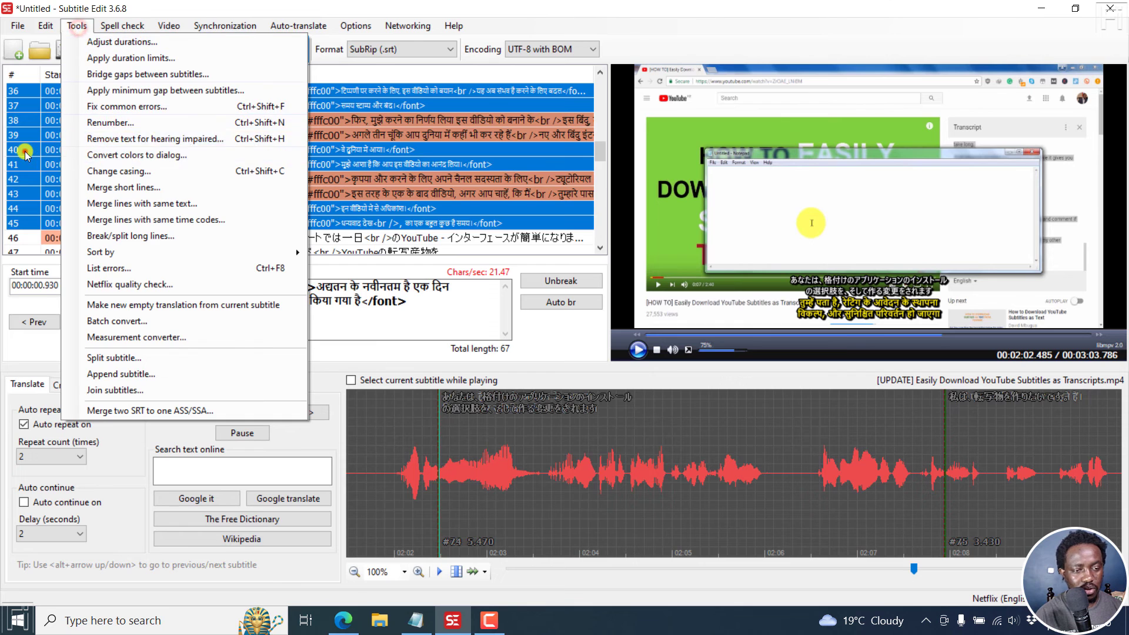
Step: Sort the yellow Hindi and Japanese lines by start time so they interleave
{"action": "key", "text": "Escape"}
{"action": "left_click", "coordinate": [77, 24]}
{"action": "mouse_move", "coordinate": [101, 253]}
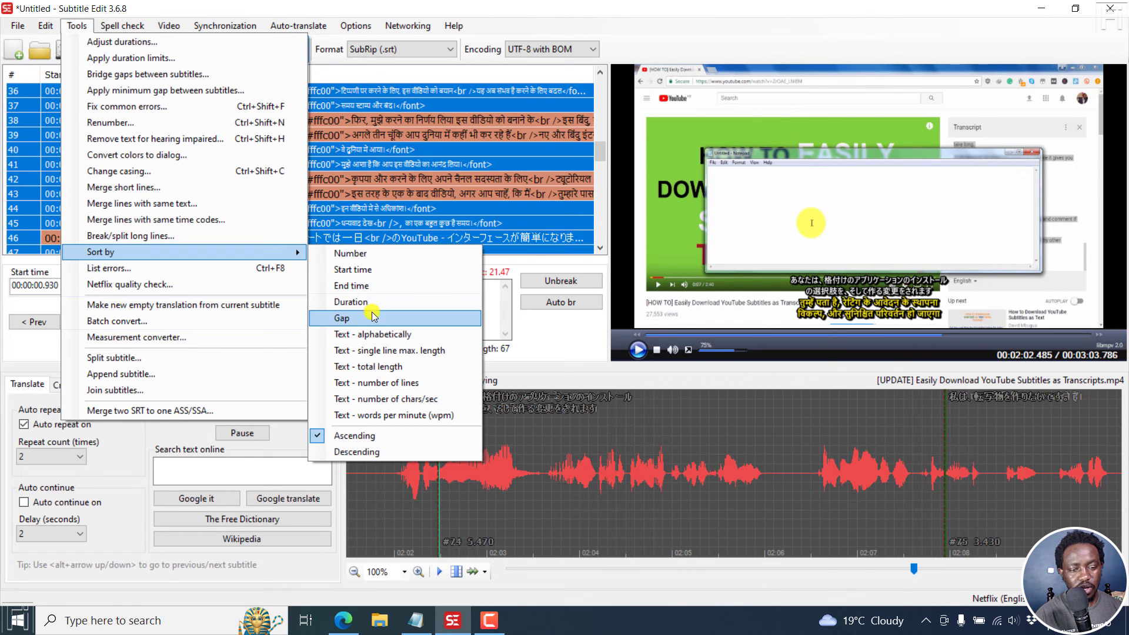
{"action": "left_click", "coordinate": [351, 269]}
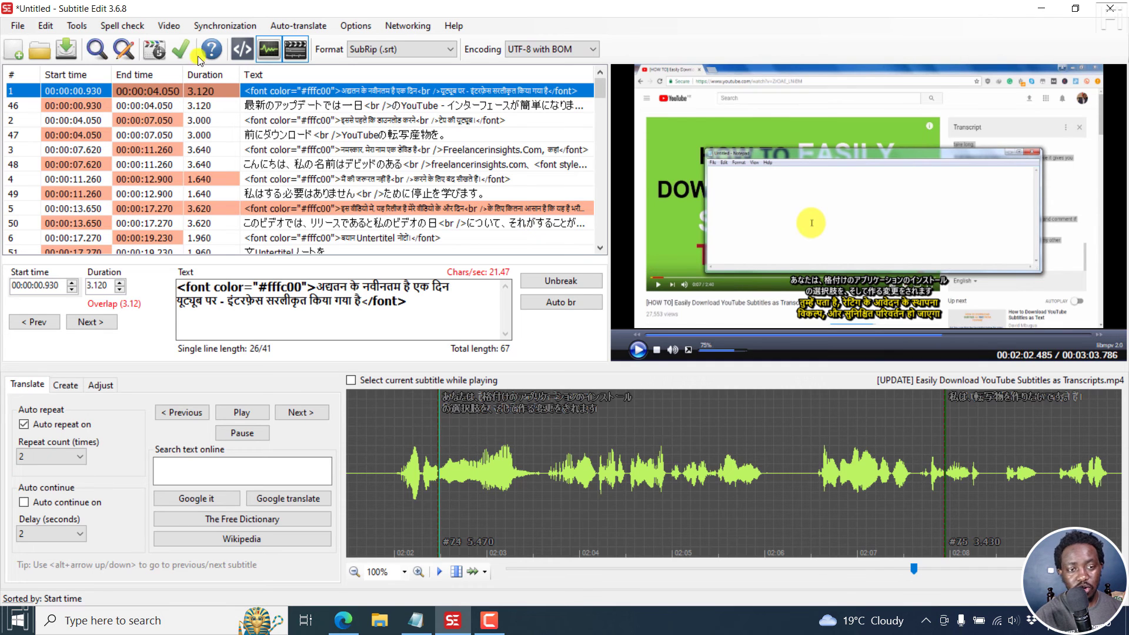
{"action": "left_click", "coordinate": [77, 24]}
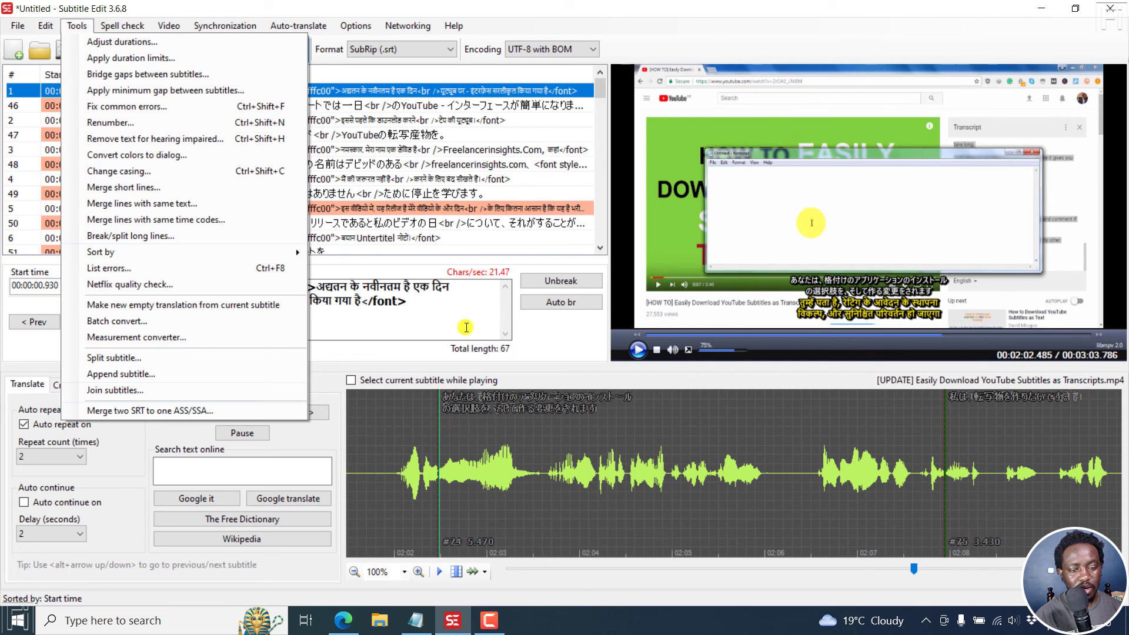
{"action": "left_click", "coordinate": [640, 37]}
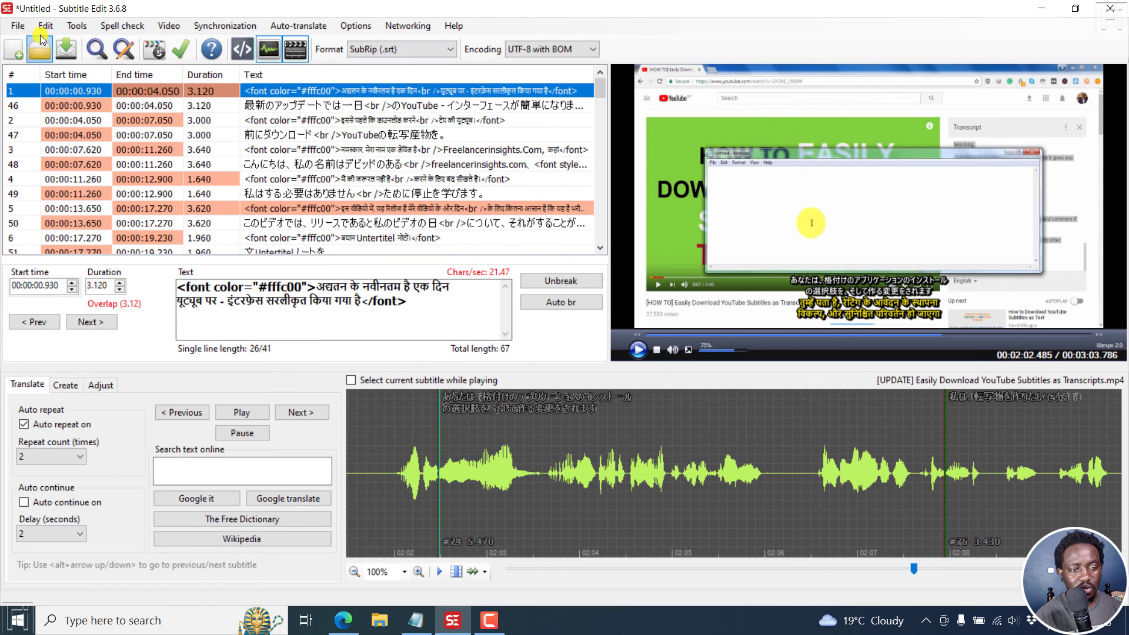
{"action": "left_click", "coordinate": [17, 26]}
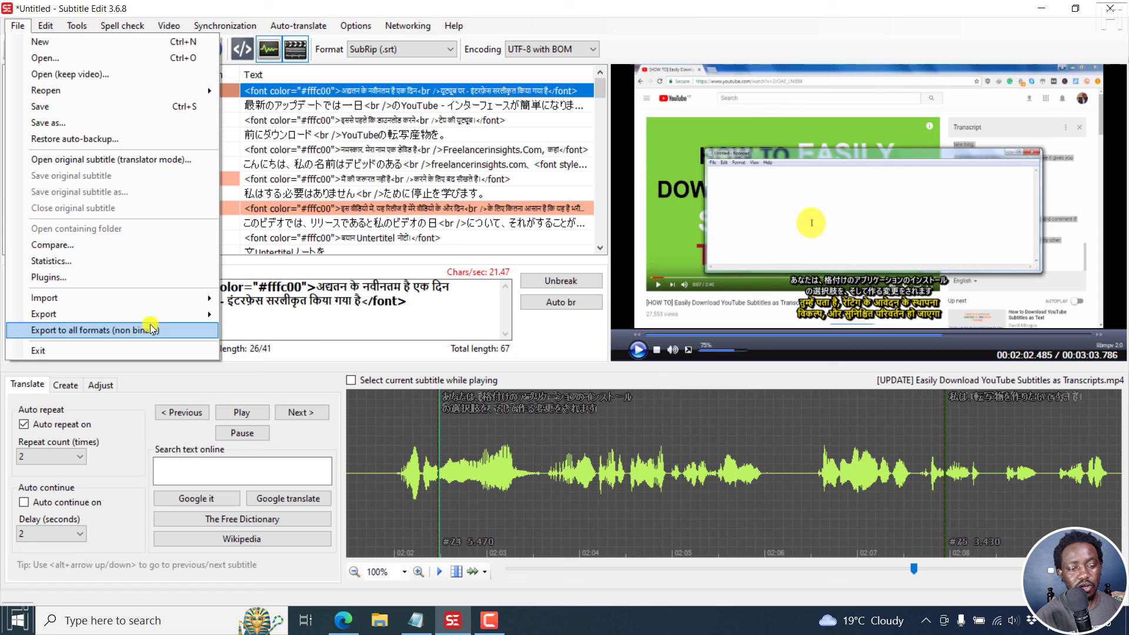
{"action": "left_click", "coordinate": [610, 23]}
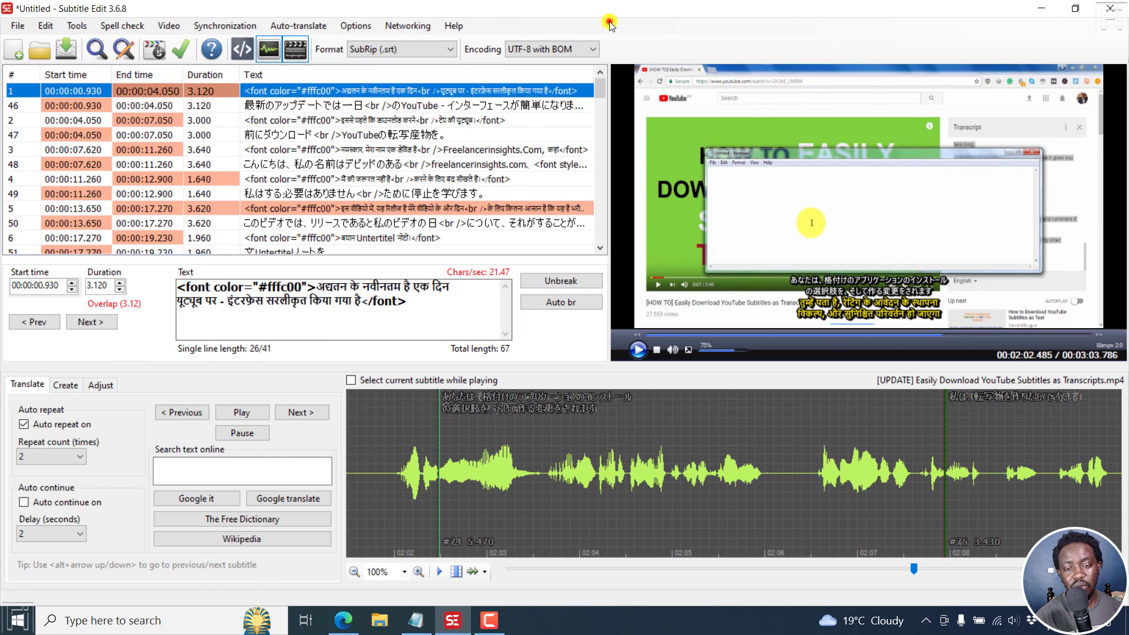